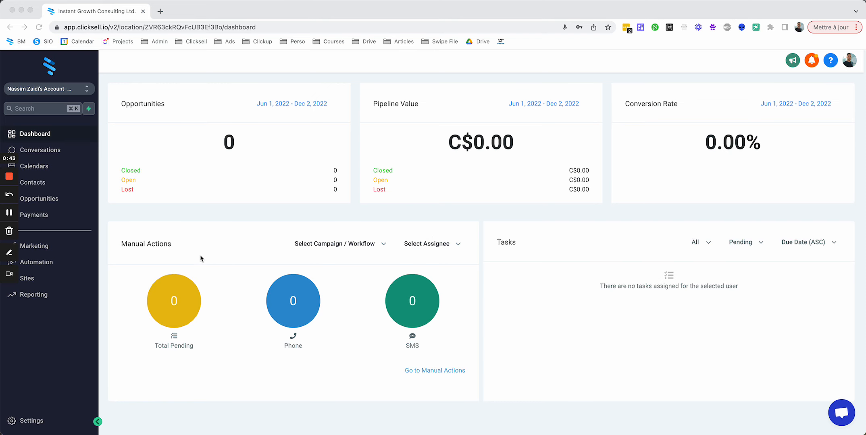
Start a new custom domain in the account's domain settings, entering strategiebusiness.com as the domain.
{"action": "left_click", "coordinate": [20, 421]}
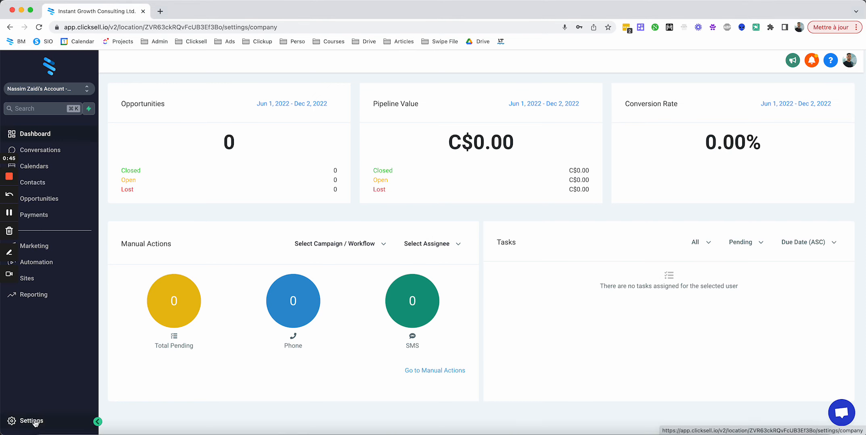
{"action": "left_click", "coordinate": [24, 365]}
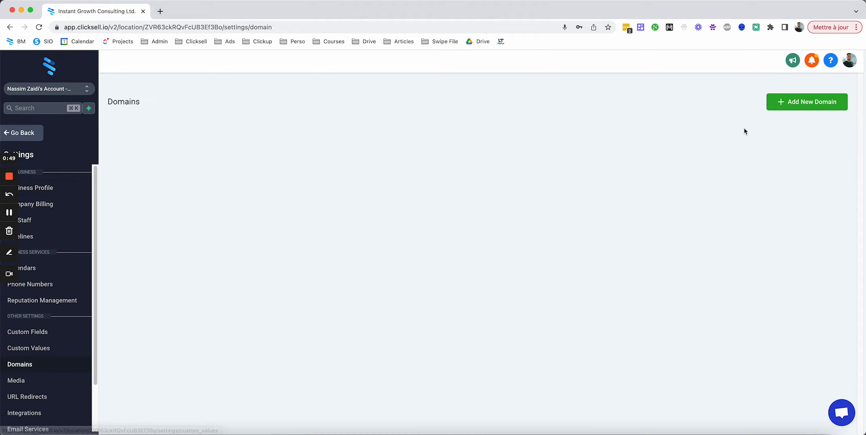
{"action": "left_click", "coordinate": [802, 108]}
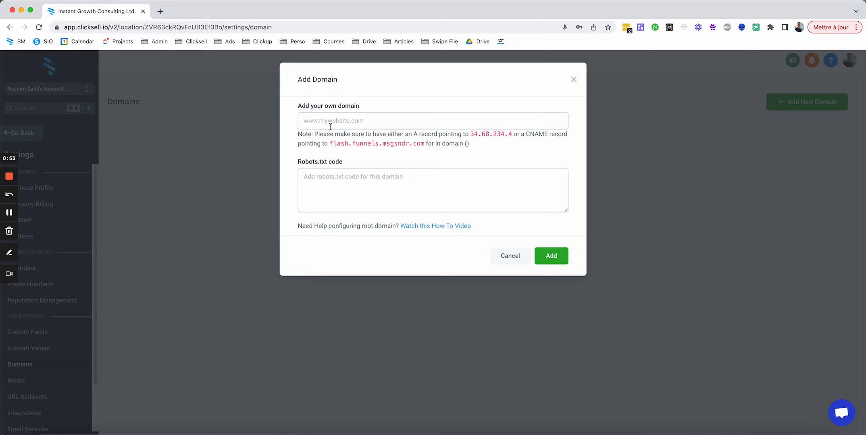
{"action": "left_click", "coordinate": [331, 124]}
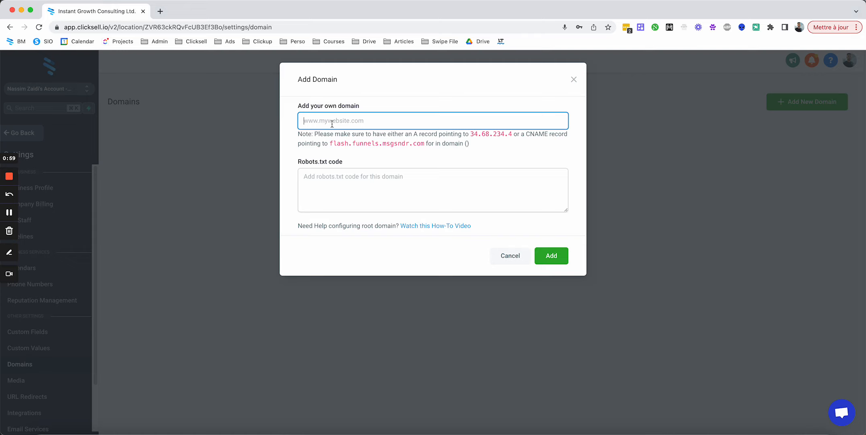
{"action": "type", "text": "strat"}
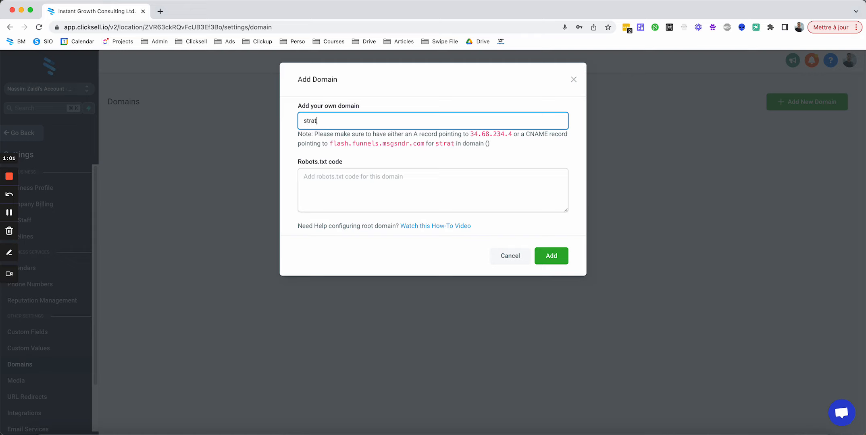
{"action": "type", "text": "egiebusiness"}
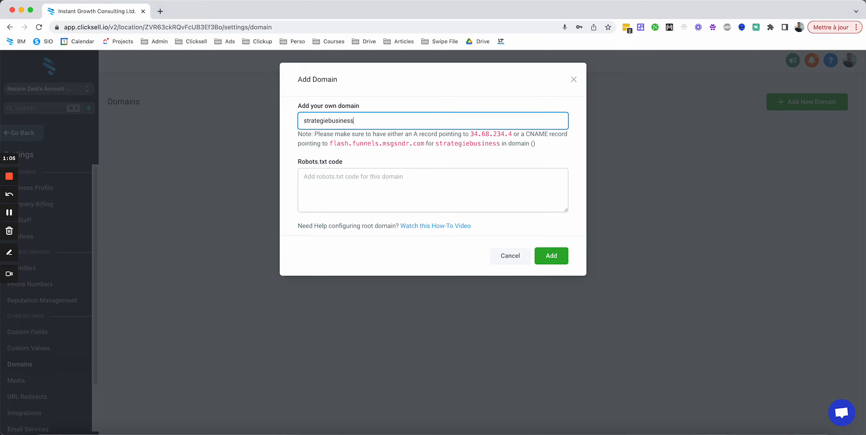
{"action": "type", "text": ".com"}
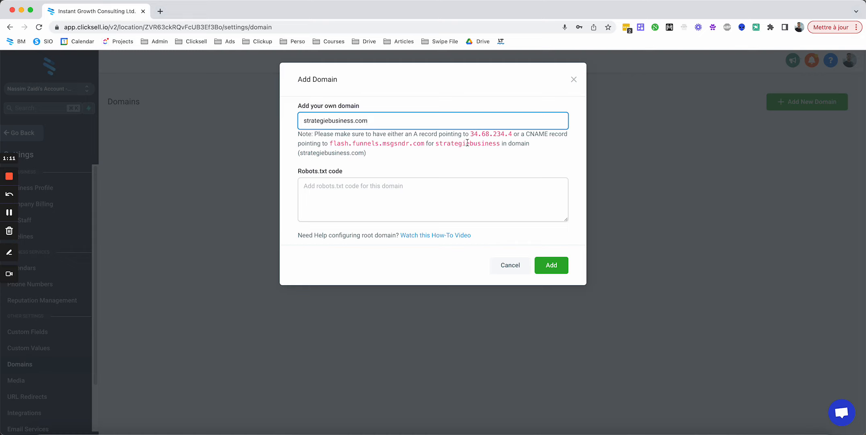
Copy the A record IP address 34.68.234.4 from the note below the domain name.
{"action": "left_click_drag", "start_coordinate": [471, 134], "coordinate": [512, 135]}
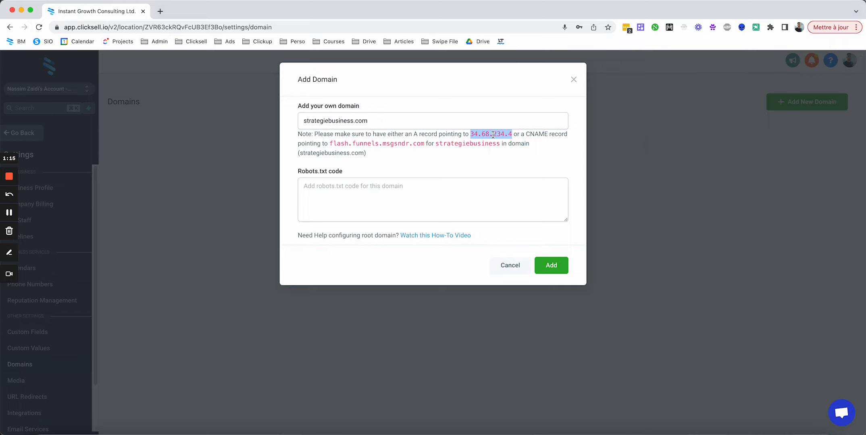
{"action": "right_click", "coordinate": [488, 134]}
{"action": "left_click", "coordinate": [500, 155]}
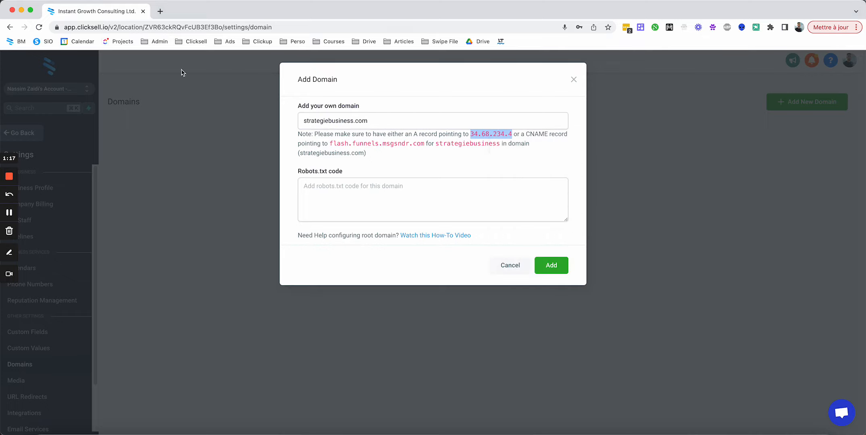
Open cloudflare.com in a new browser tab, log in and go to the DNS settings of strategiebusiness.com.
{"action": "left_click", "coordinate": [160, 11]}
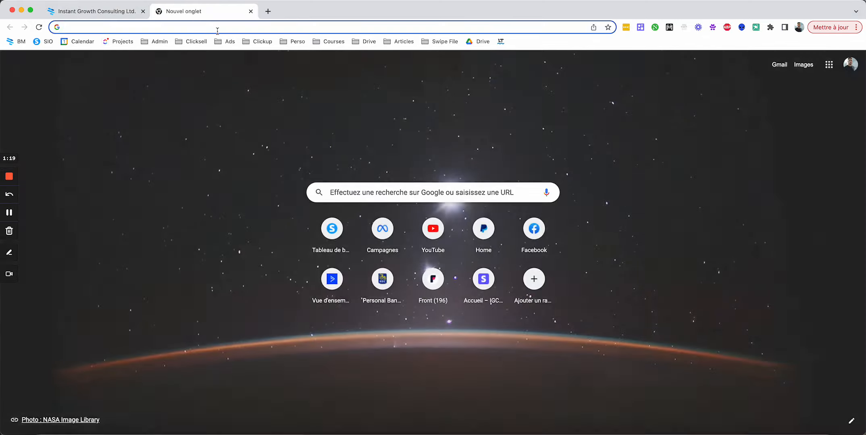
{"action": "type", "text": "cloudflare.com"}
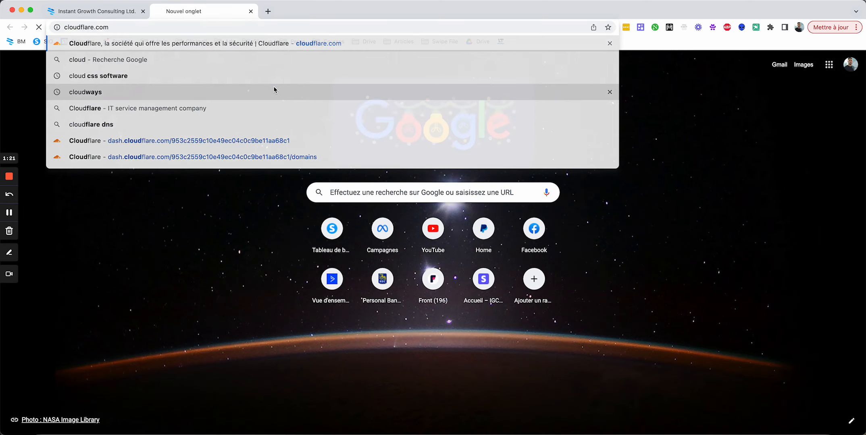
{"action": "key", "text": "Return"}
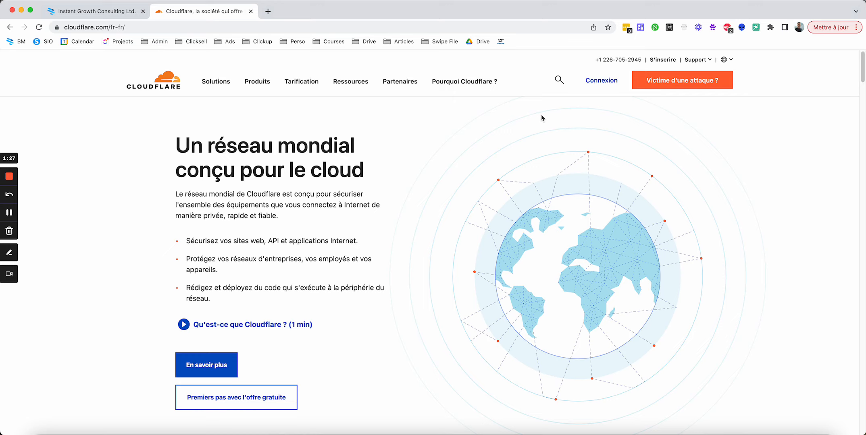
{"action": "left_click", "coordinate": [592, 85]}
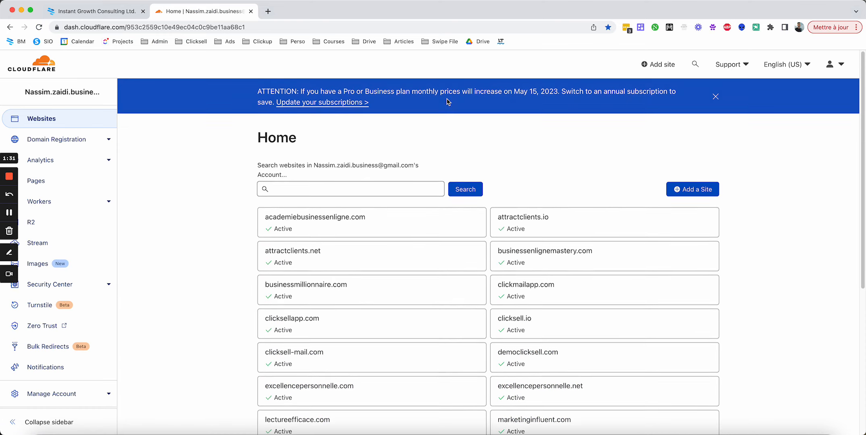
{"action": "scroll", "coordinate": [541, 225], "scroll_direction": "down", "scroll_amount": 5}
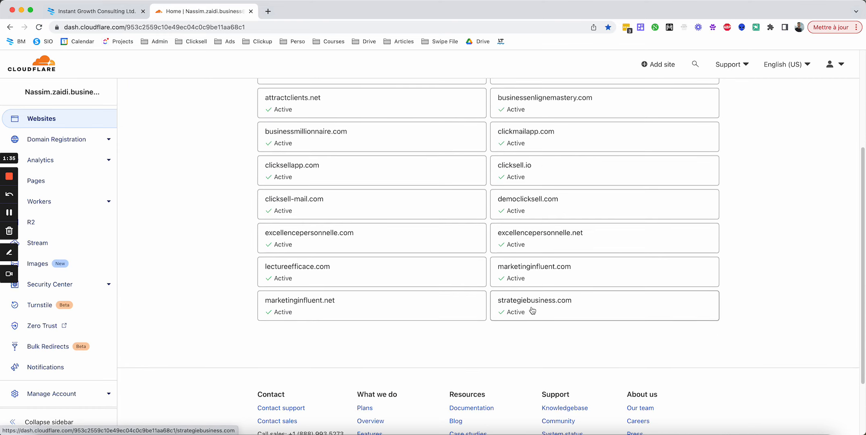
{"action": "left_click", "coordinate": [524, 308]}
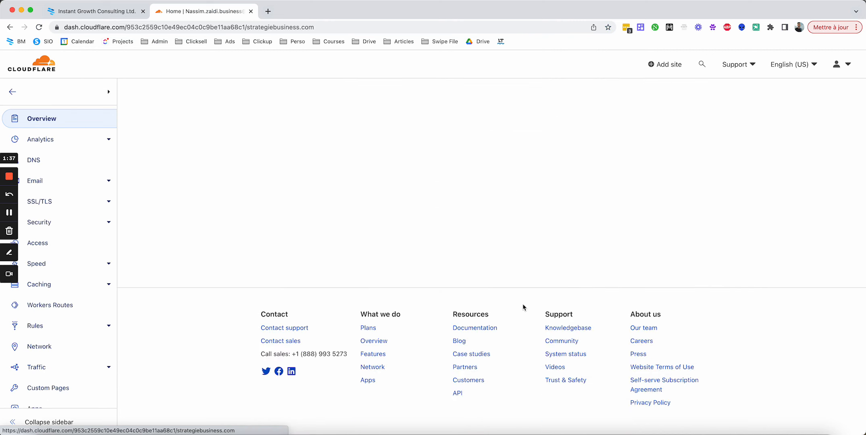
{"action": "left_click", "coordinate": [37, 161]}
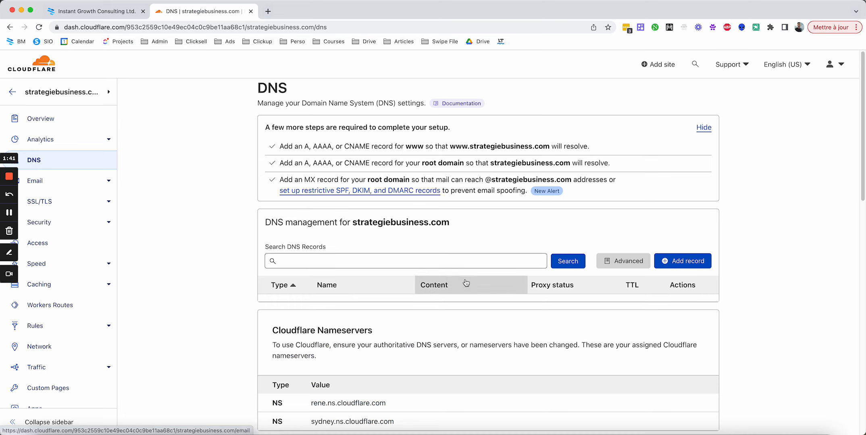
Add a DNS-only A record for strategiebusiness.com with name @ and IPv4 address 34.68.234.4, and save it.
{"action": "scroll", "coordinate": [431, 285], "scroll_direction": "down", "scroll_amount": 5}
{"action": "scroll", "coordinate": [432, 280], "scroll_direction": "up", "scroll_amount": 2}
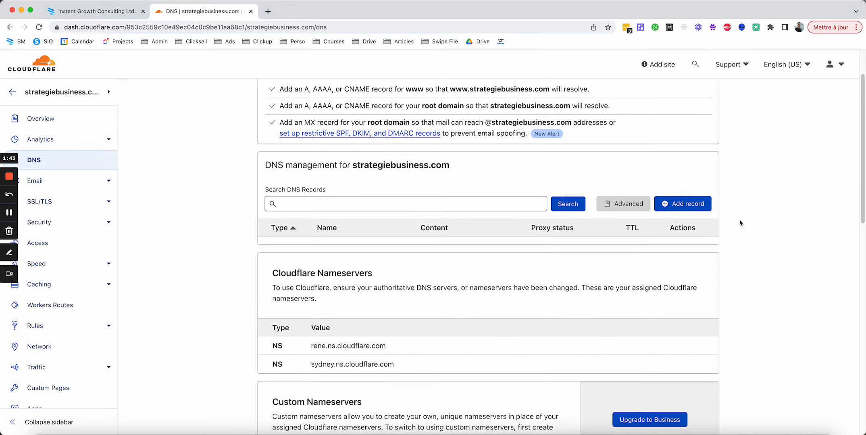
{"action": "left_click", "coordinate": [688, 208]}
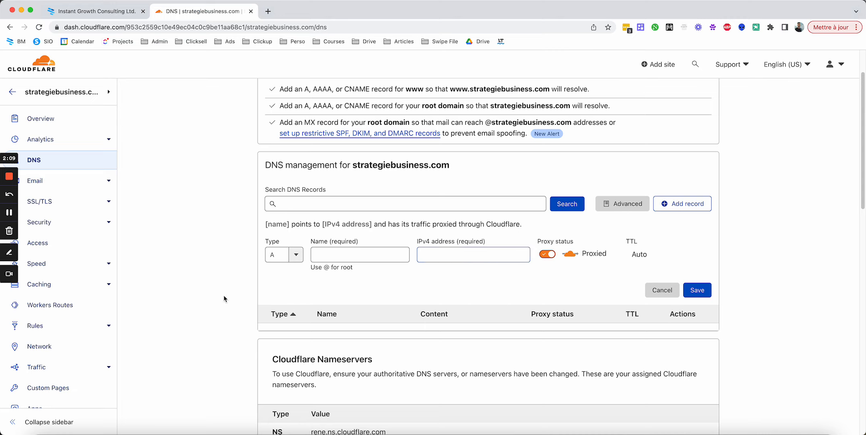
{"action": "left_click", "coordinate": [354, 254]}
{"action": "type", "text": "@"}
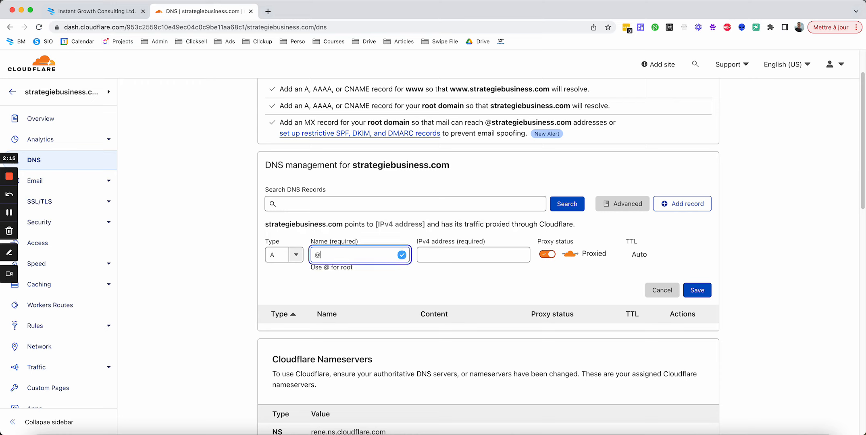
{"action": "left_click", "coordinate": [458, 256]}
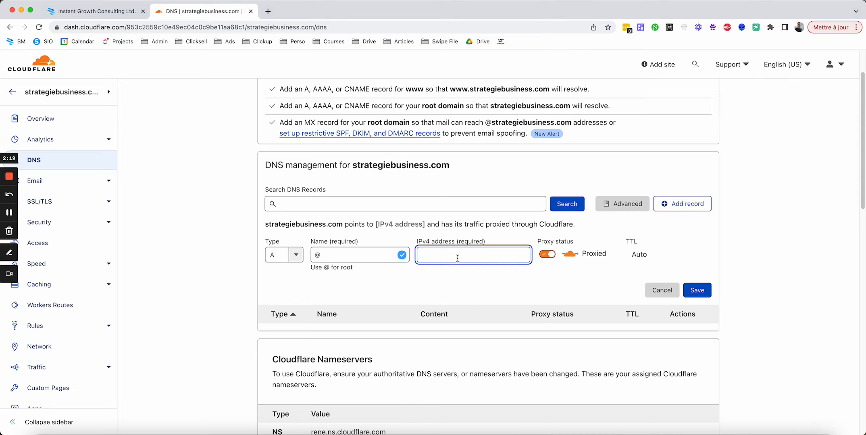
{"action": "key", "text": "super+v"}
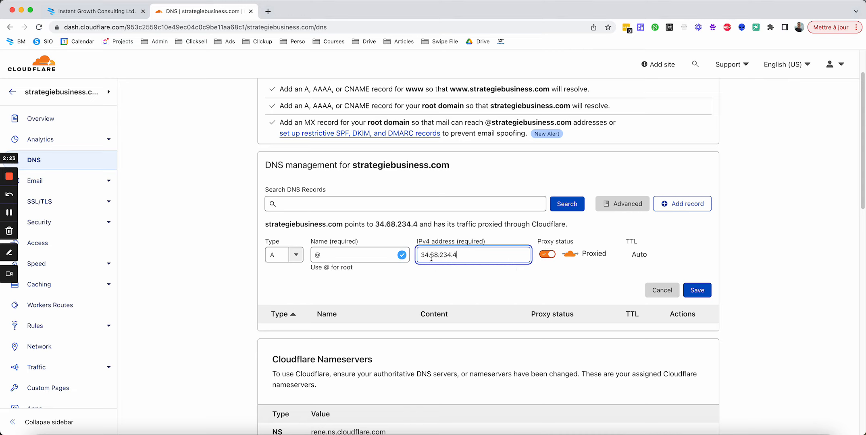
{"action": "left_click", "coordinate": [547, 257]}
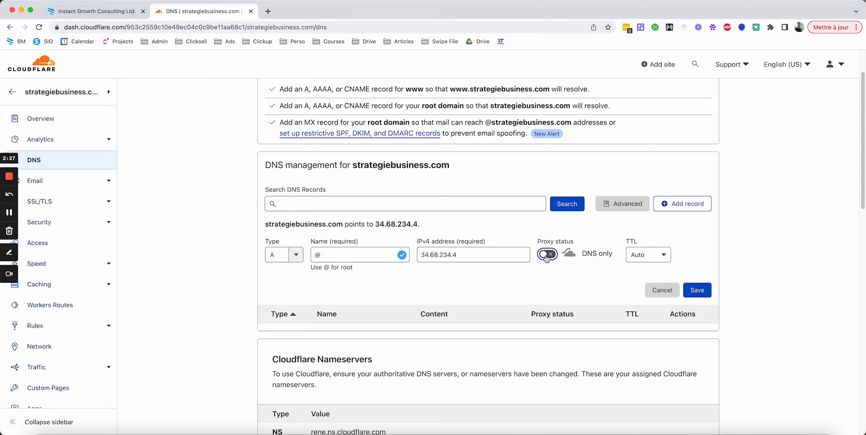
{"action": "left_click", "coordinate": [693, 290]}
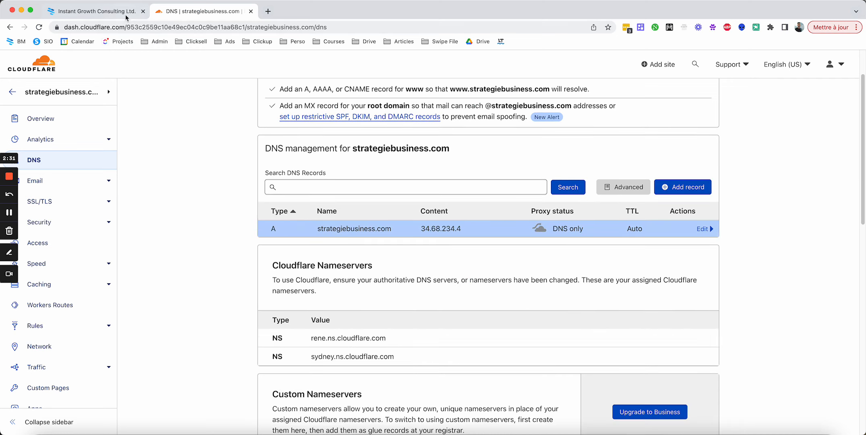
Back in Clicksell, add the strategiebusiness.com domain and link it to the test funnel with test as the default funnel step.
{"action": "left_click", "coordinate": [113, 13]}
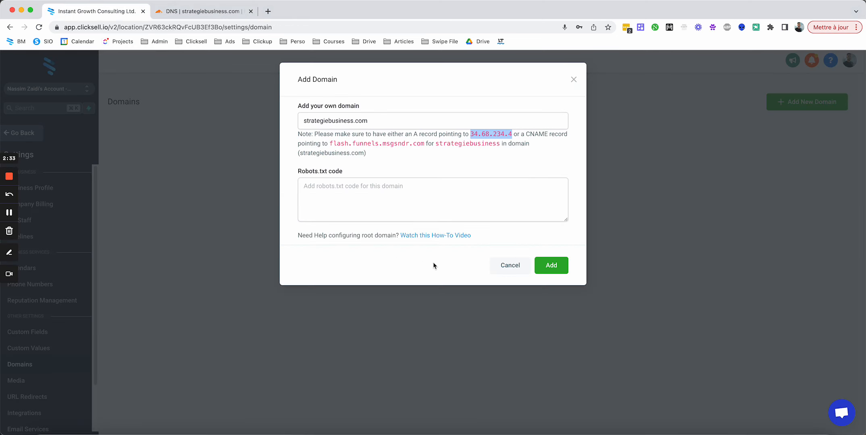
{"action": "left_click", "coordinate": [555, 269]}
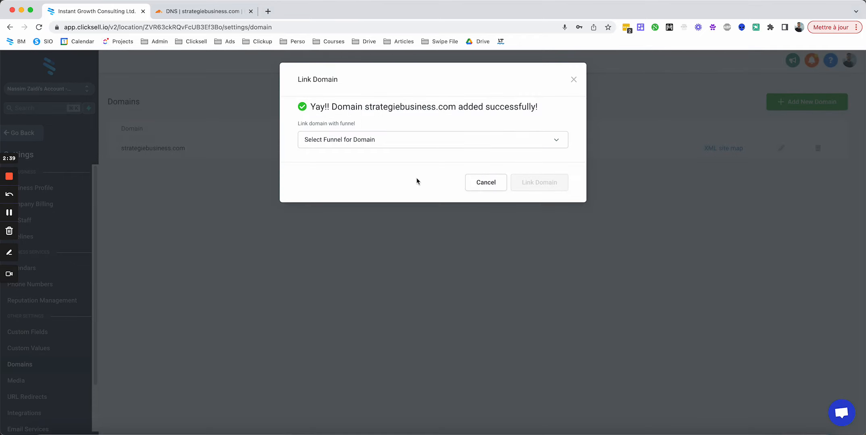
{"action": "left_click", "coordinate": [376, 145]}
{"action": "left_click", "coordinate": [404, 126]}
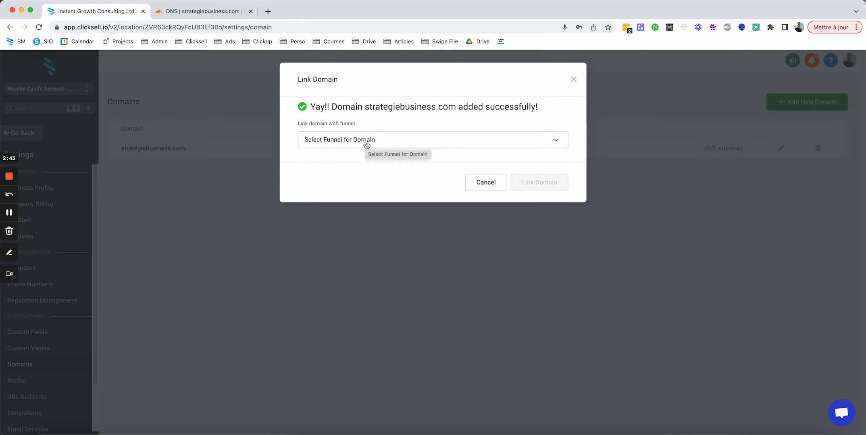
{"action": "left_click", "coordinate": [360, 146]}
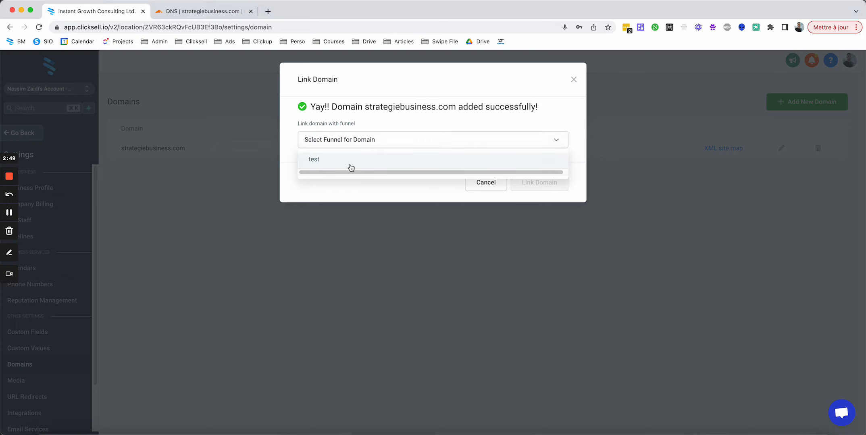
{"action": "left_click", "coordinate": [351, 167]}
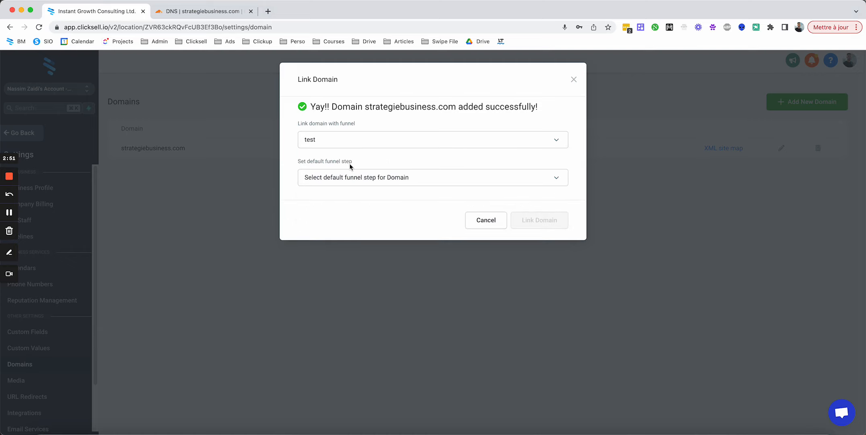
{"action": "left_click", "coordinate": [343, 179]}
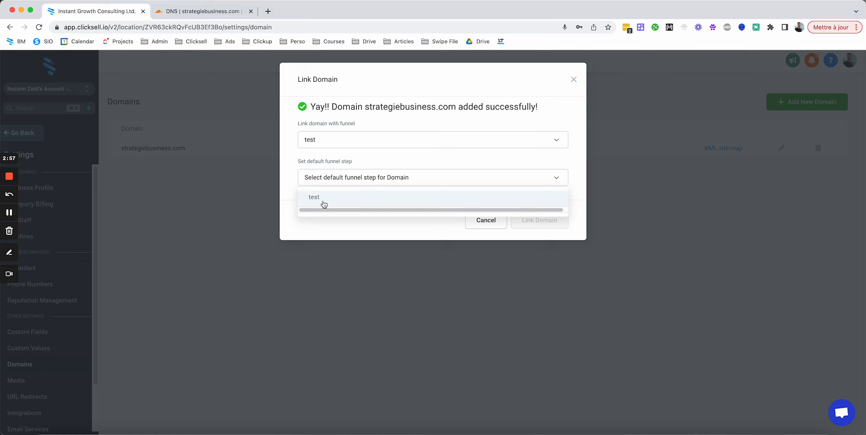
{"action": "left_click", "coordinate": [323, 202]}
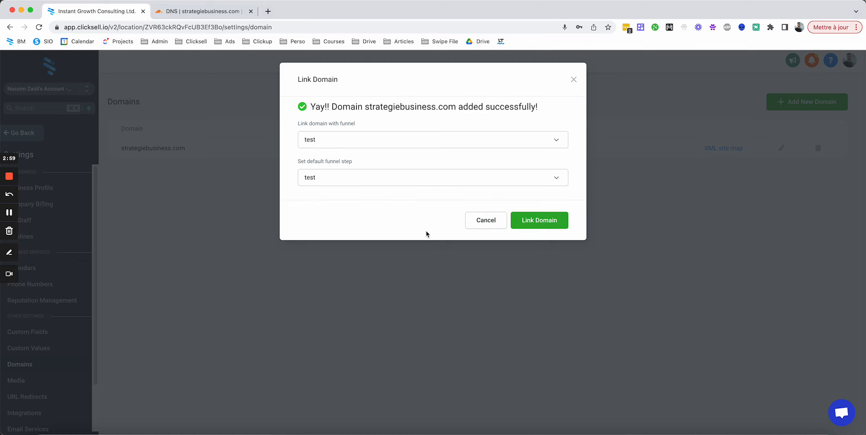
{"action": "left_click", "coordinate": [538, 224]}
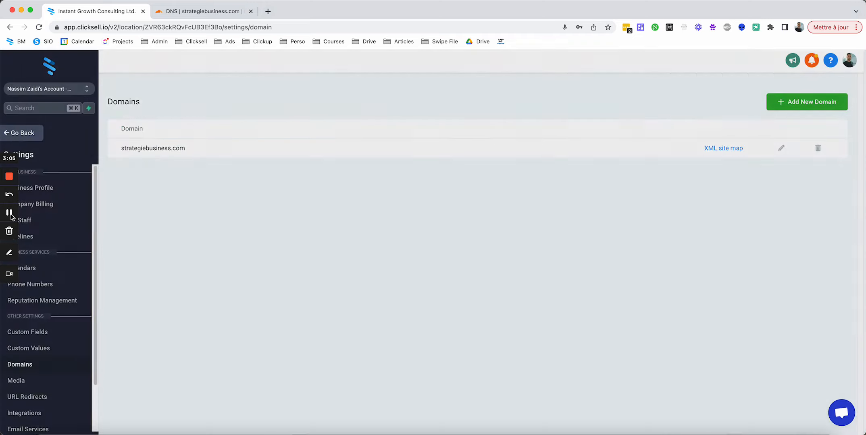
{"action": "left_click", "coordinate": [10, 215]}
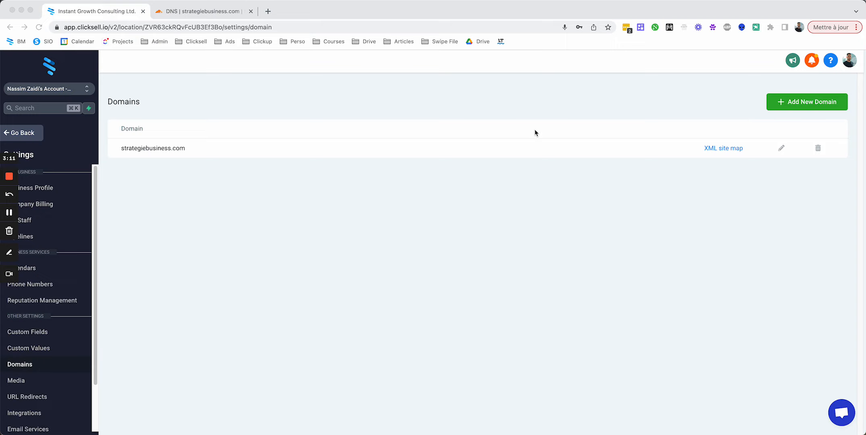
{"action": "left_click", "coordinate": [801, 103]}
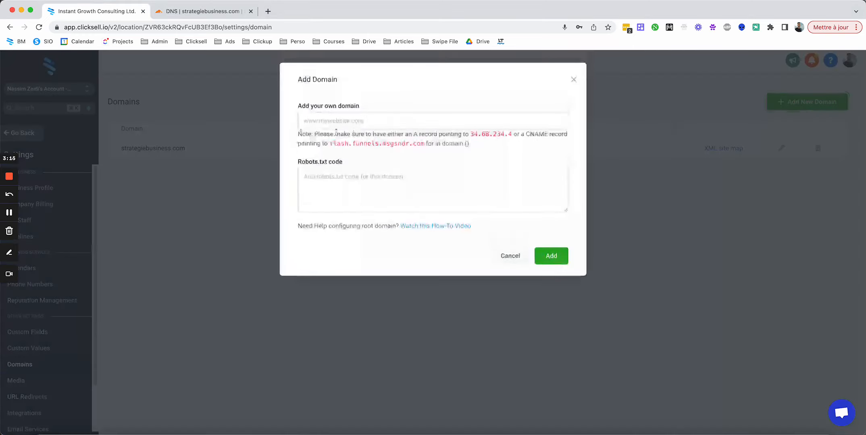
{"action": "left_click", "coordinate": [337, 121]}
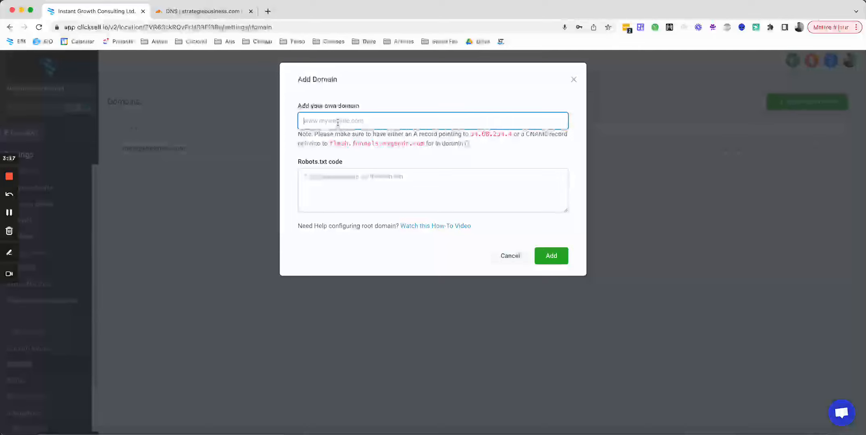
{"action": "type", "text": "www.str"}
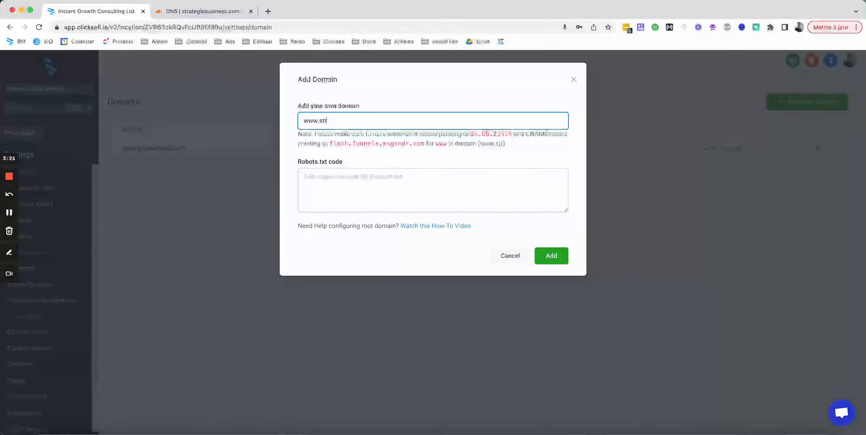
{"action": "type", "text": "ateg"}
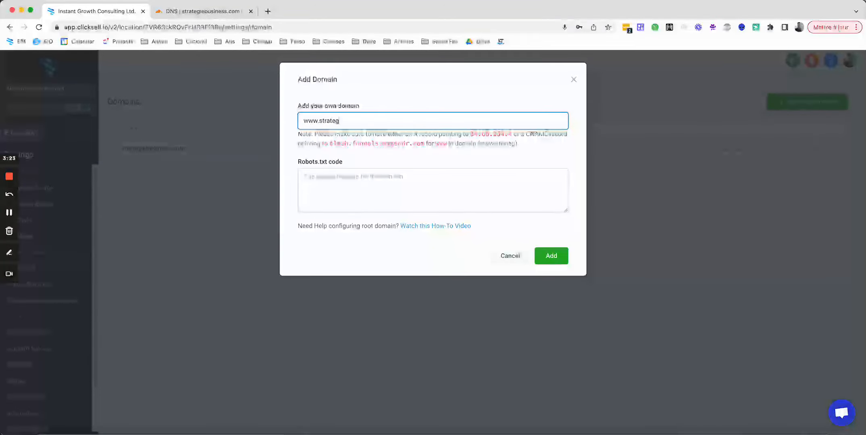
{"action": "type", "text": "iebusiness.com"}
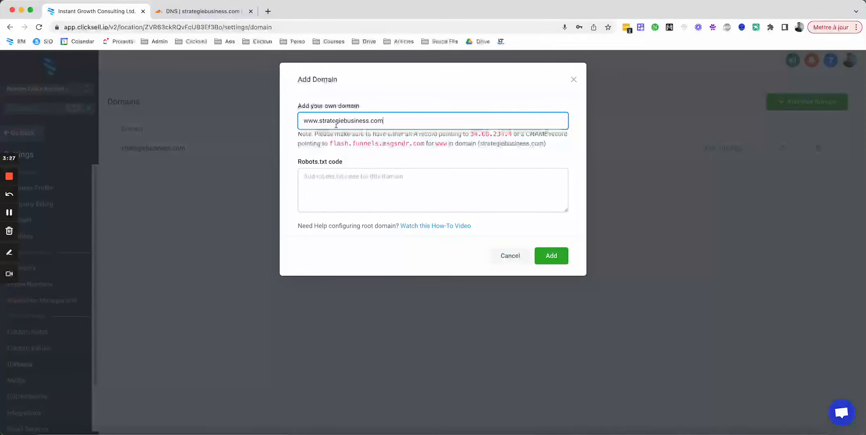
Copy the CNAME target flash.funnels.msgsndr.com from the note below the domain name.
{"action": "left_click_drag", "start_coordinate": [330, 143], "coordinate": [424, 146]}
{"action": "right_click", "coordinate": [410, 144]}
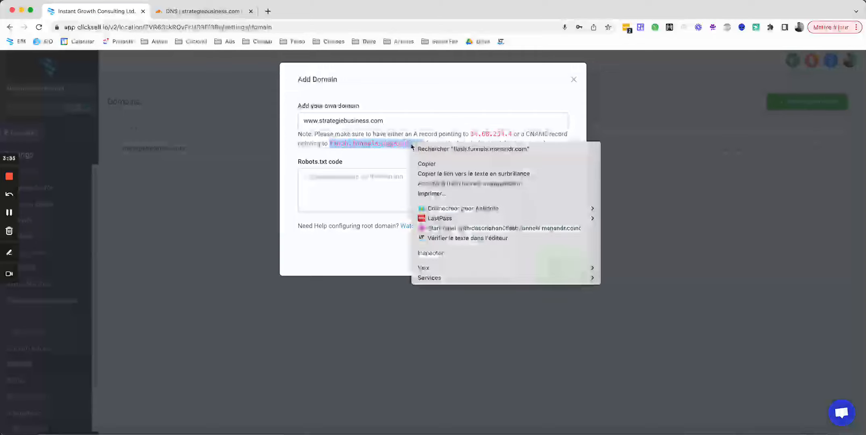
{"action": "left_click", "coordinate": [421, 161]}
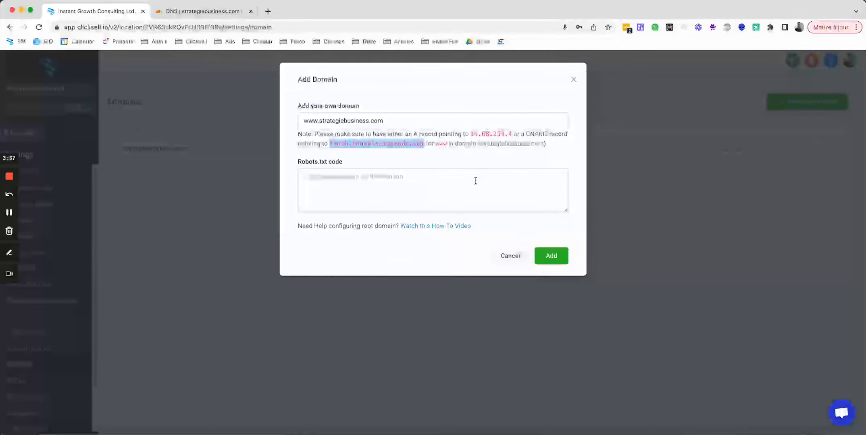
In Cloudflare, add a proxied CNAME record with name www and target flash.funnels.msgsndr.com, and save it.
{"action": "left_click", "coordinate": [184, 16]}
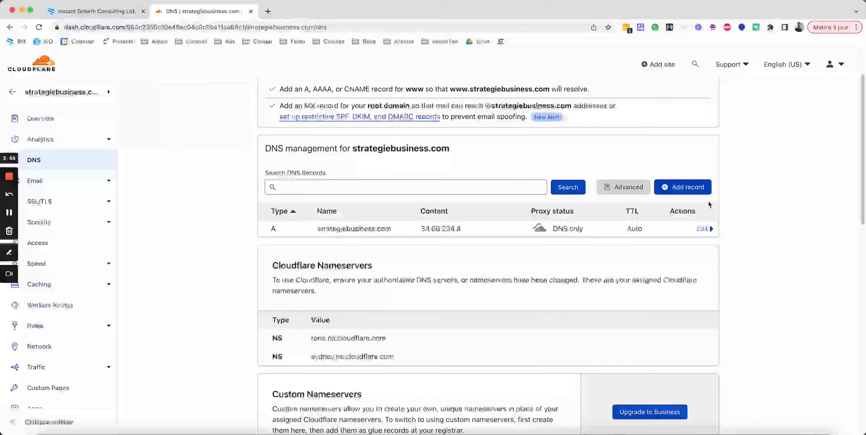
{"action": "left_click", "coordinate": [681, 190]}
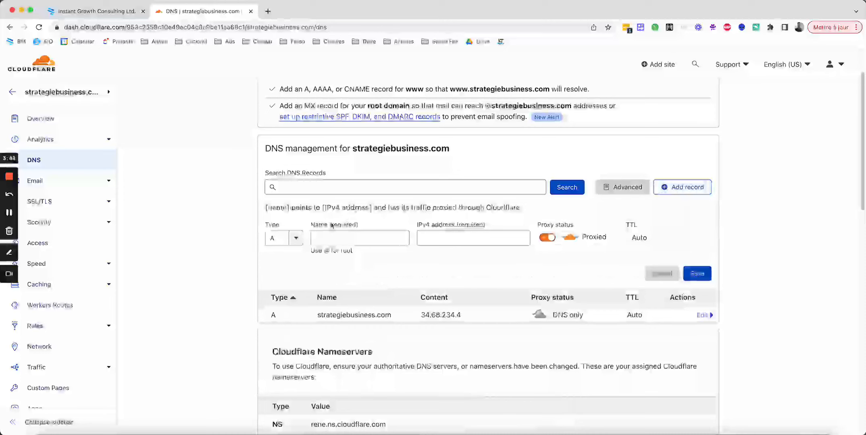
{"action": "left_click", "coordinate": [296, 244]}
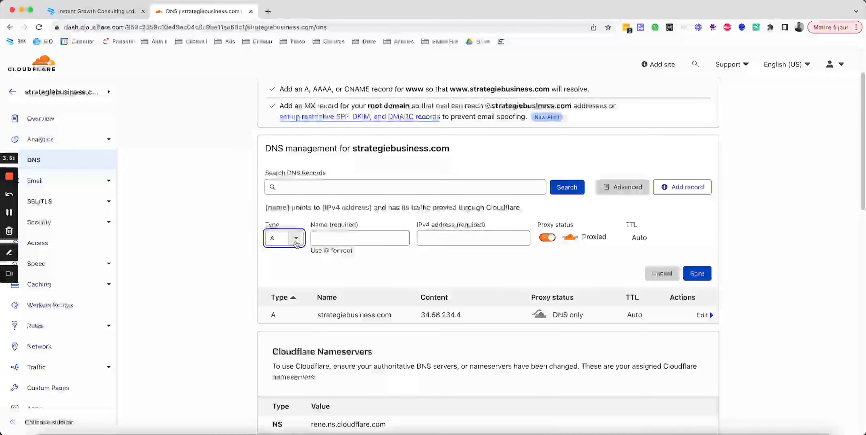
{"action": "left_click", "coordinate": [297, 242]}
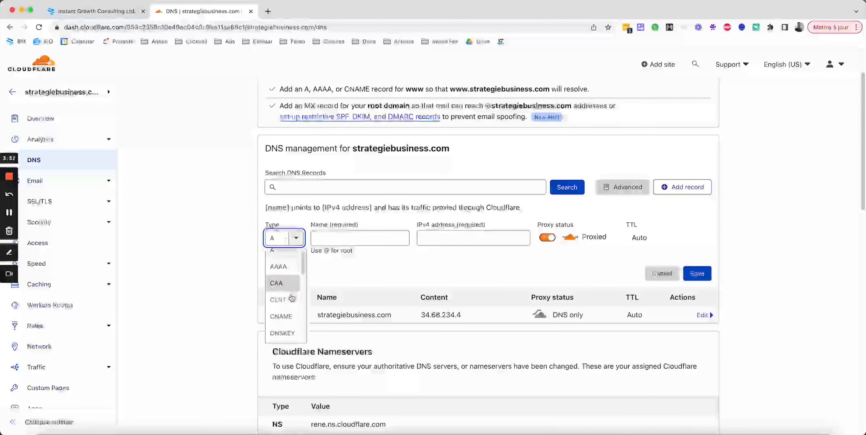
{"action": "left_click", "coordinate": [281, 308]}
{"action": "left_click", "coordinate": [315, 236]}
{"action": "type", "text": "w"}
{"action": "type", "text": "ww"}
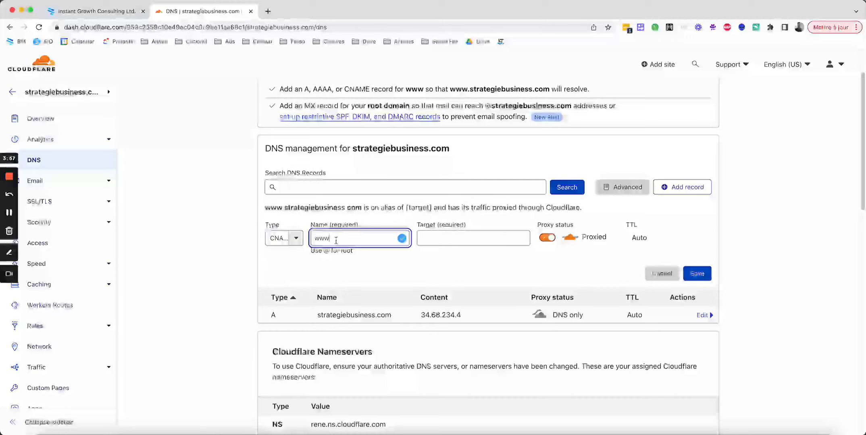
{"action": "left_click", "coordinate": [454, 238]}
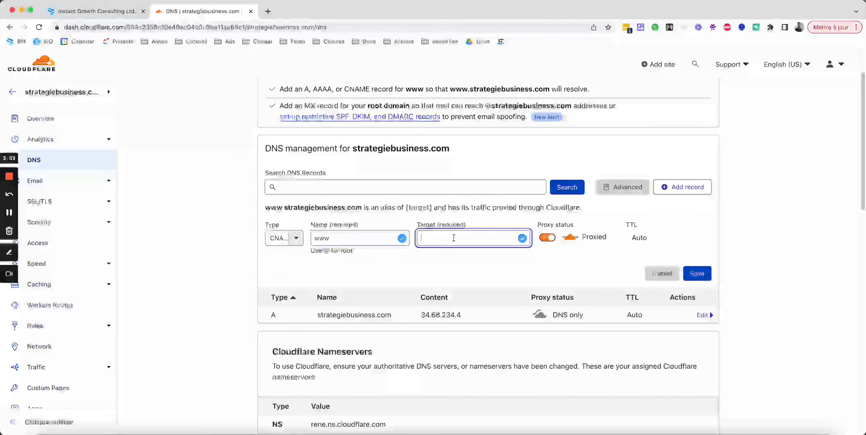
{"action": "key", "text": "super+v"}
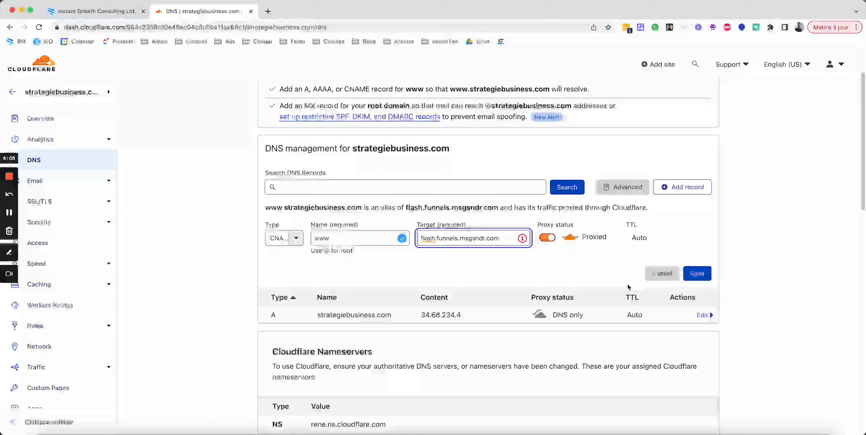
{"action": "left_click", "coordinate": [697, 275]}
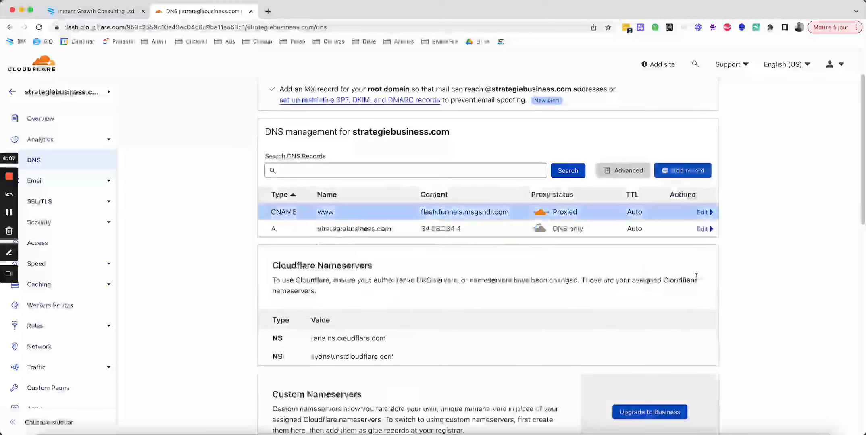
{"action": "left_click", "coordinate": [104, 16]}
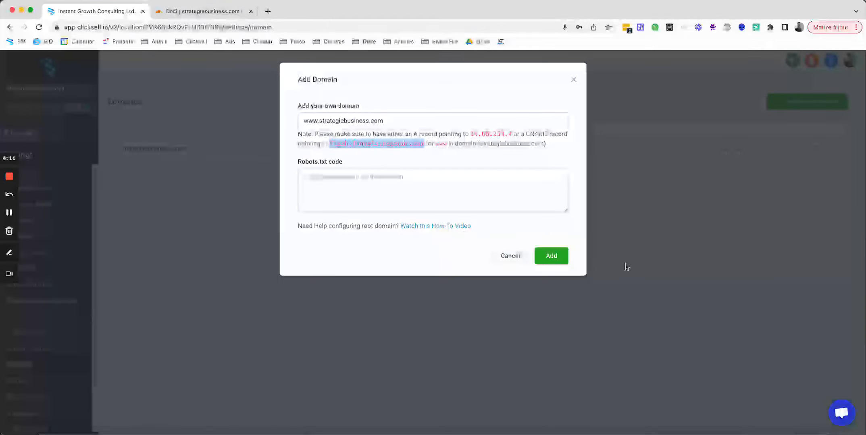
{"action": "left_click", "coordinate": [554, 257]}
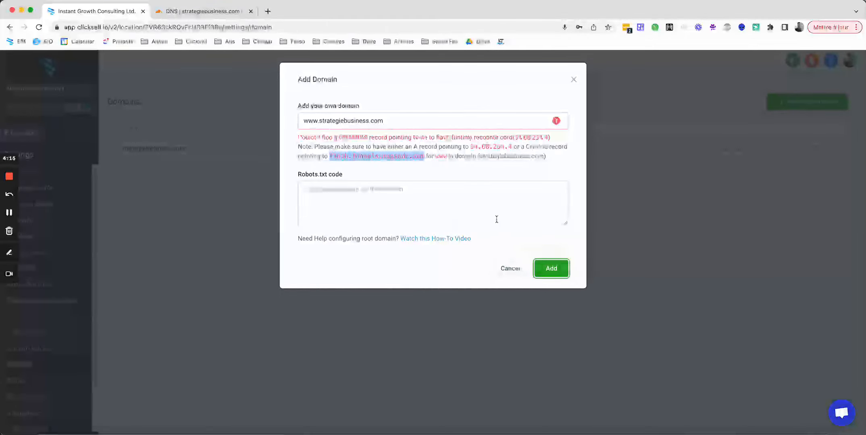
{"action": "left_click", "coordinate": [205, 12]}
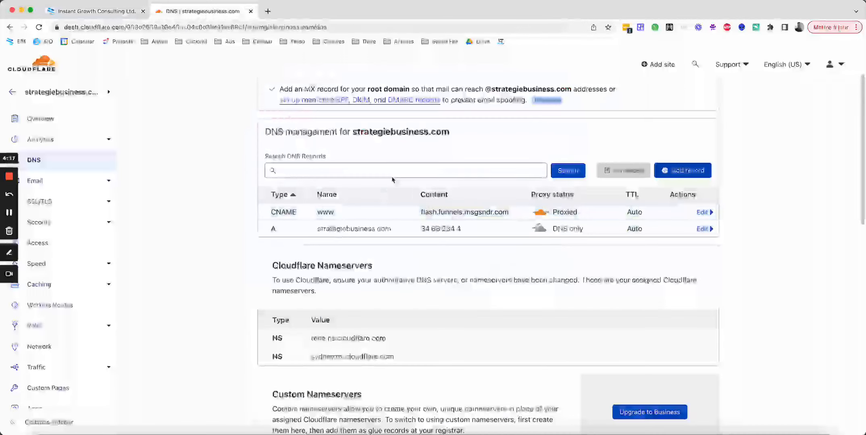
{"action": "left_click", "coordinate": [109, 14]}
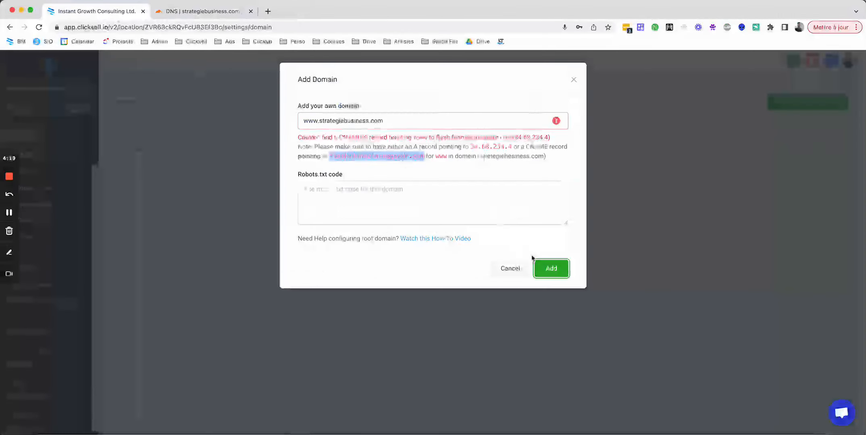
{"action": "left_click", "coordinate": [543, 267]}
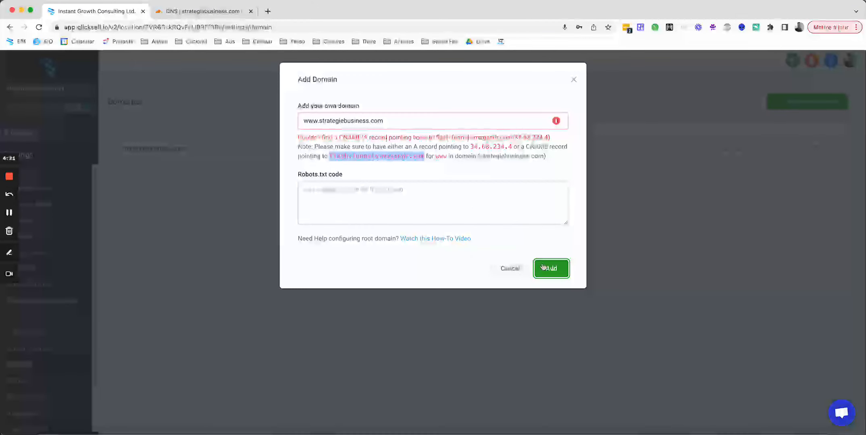
In Cloudflare, switch the www CNAME record's proxy status to DNS only and save the record.
{"action": "left_click", "coordinate": [225, 14]}
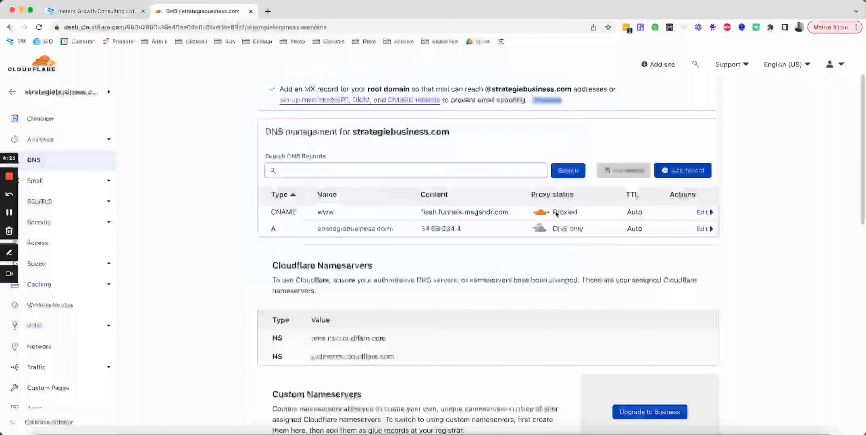
{"action": "left_click", "coordinate": [710, 214]}
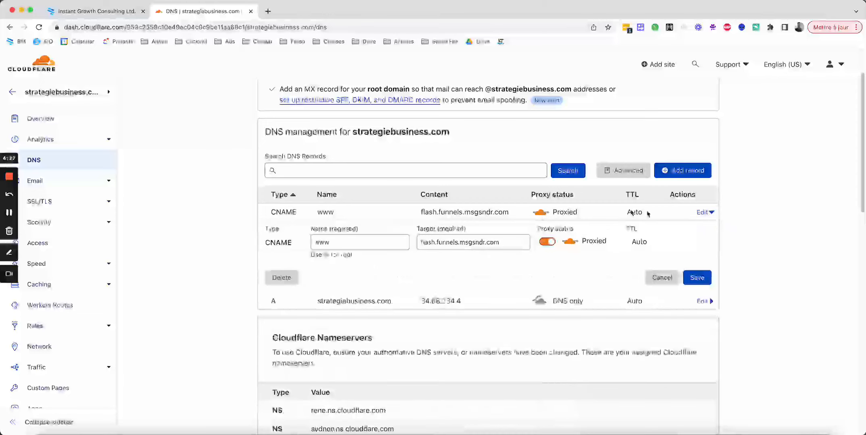
{"action": "left_click", "coordinate": [547, 242]}
{"action": "left_click", "coordinate": [699, 280]}
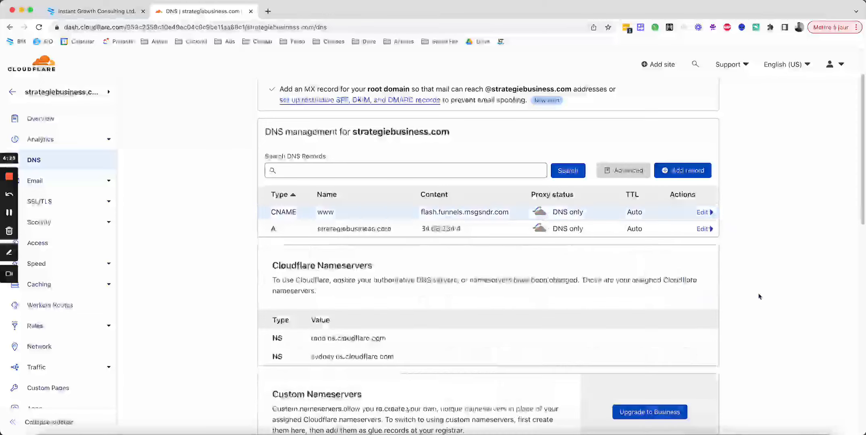
{"action": "left_click", "coordinate": [97, 11]}
{"action": "left_click", "coordinate": [555, 272]}
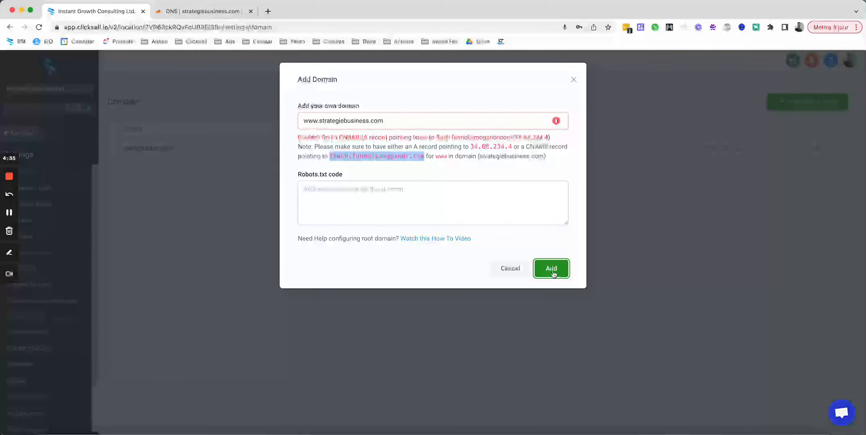
{"action": "left_click", "coordinate": [554, 271]}
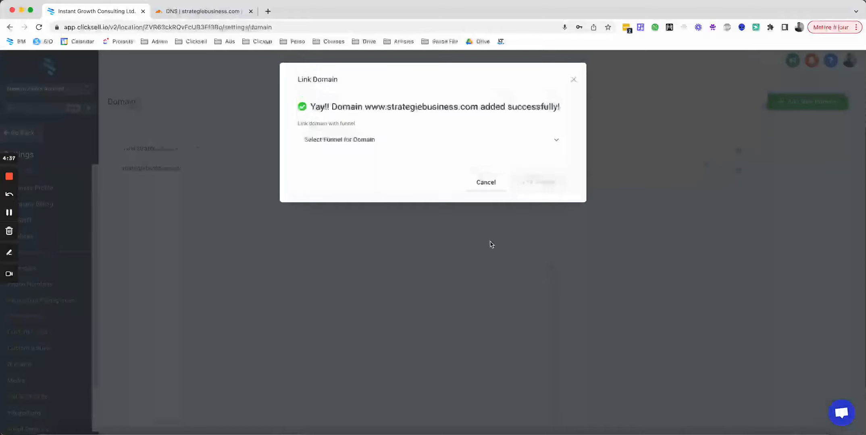
{"action": "left_click", "coordinate": [378, 140]}
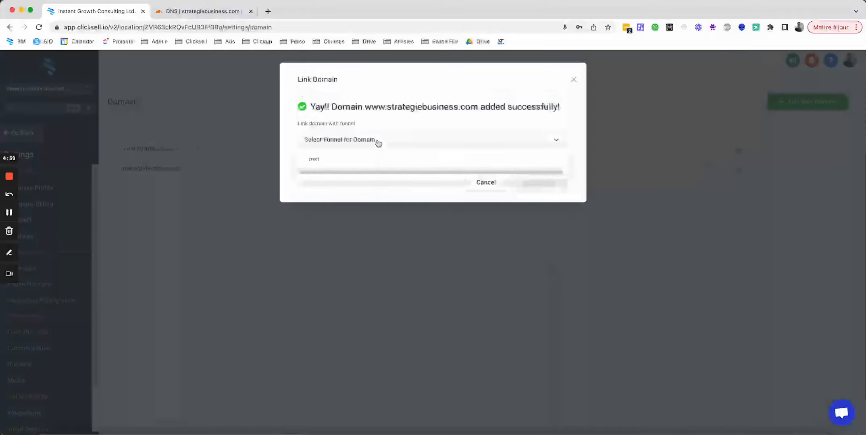
{"action": "left_click", "coordinate": [332, 159]}
{"action": "left_click", "coordinate": [339, 179]}
{"action": "left_click", "coordinate": [340, 198]}
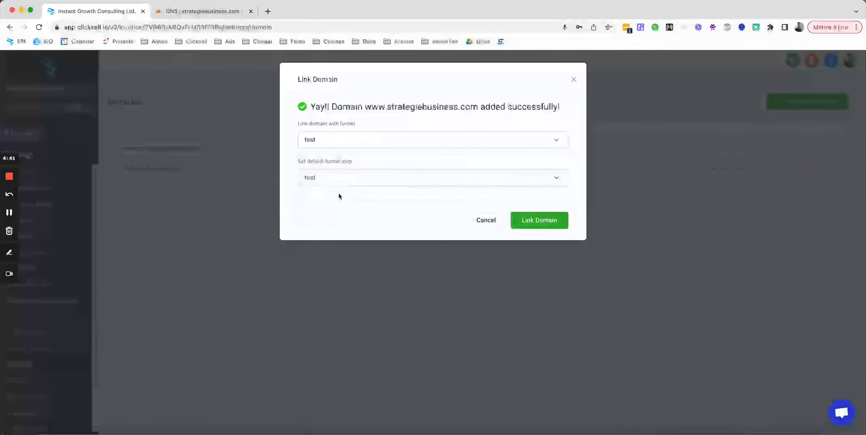
{"action": "left_click", "coordinate": [547, 225]}
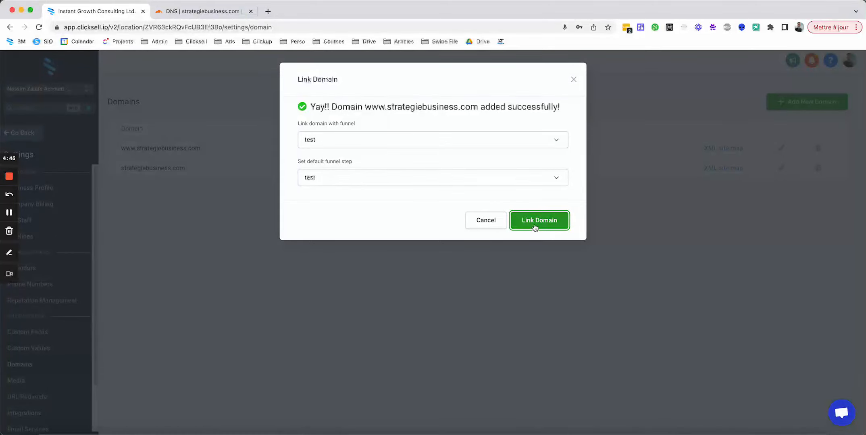
{"action": "left_click", "coordinate": [535, 224]}
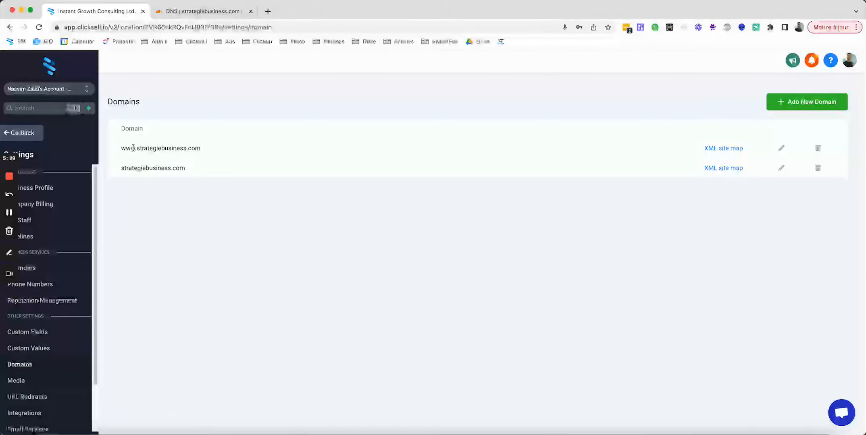
Return to the Cloudflare DNS settings, set the www CNAME record's proxy status to Proxied, and save it.
{"action": "left_click_drag", "start_coordinate": [122, 149], "coordinate": [140, 148]}
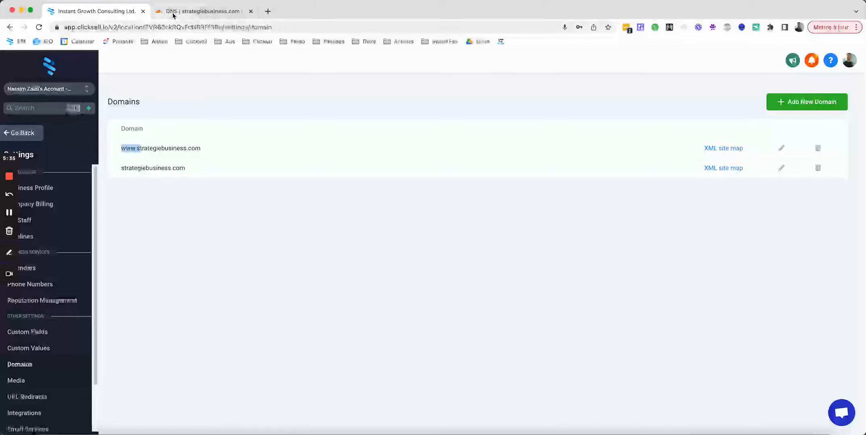
{"action": "left_click", "coordinate": [187, 13]}
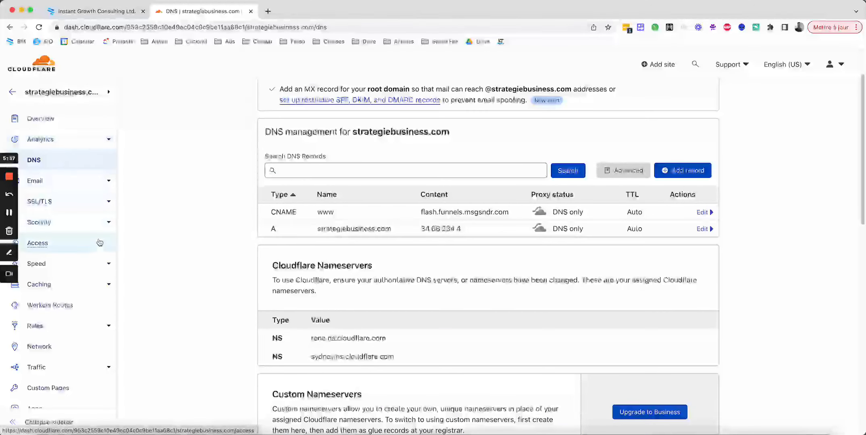
{"action": "left_click", "coordinate": [45, 329]}
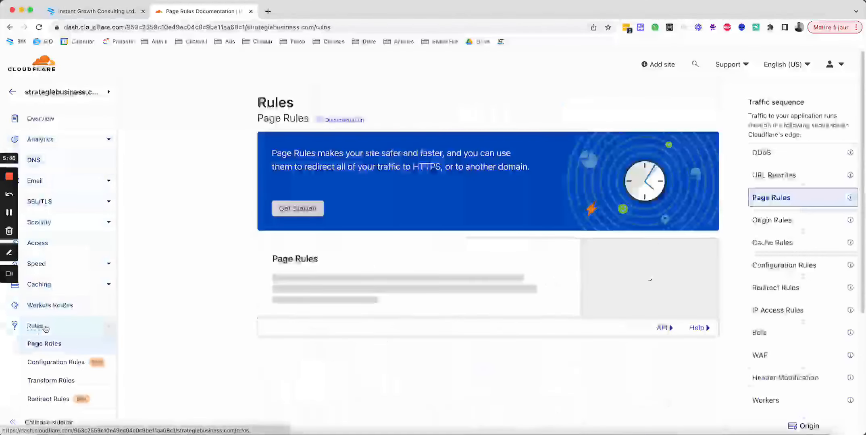
{"action": "left_click", "coordinate": [39, 167]}
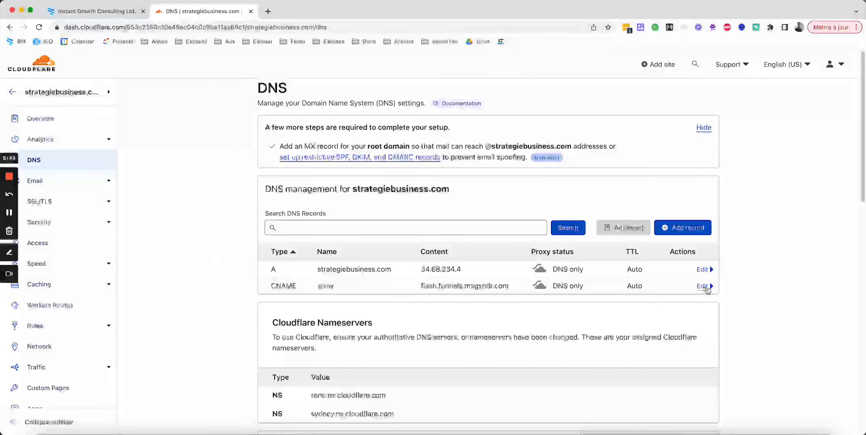
{"action": "left_click", "coordinate": [704, 286]}
{"action": "left_click", "coordinate": [547, 316]}
{"action": "left_click", "coordinate": [706, 352]}
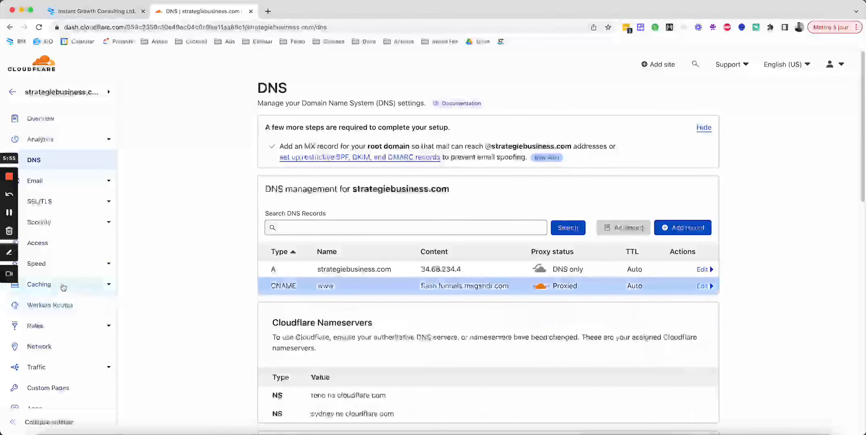
{"action": "left_click", "coordinate": [30, 328]}
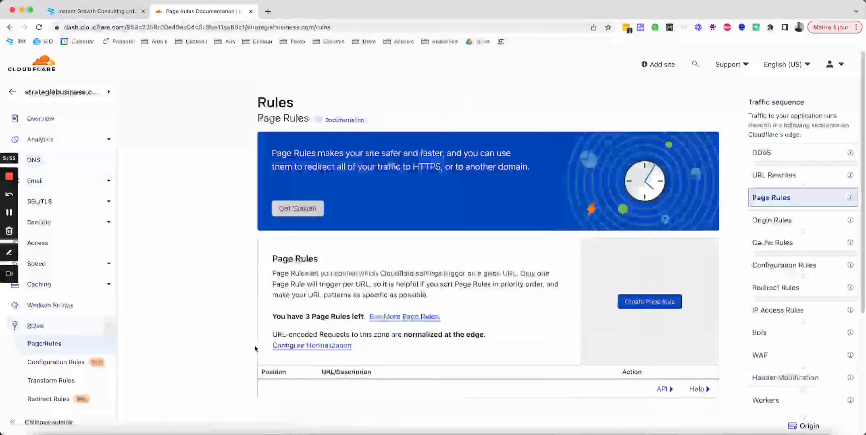
{"action": "scroll", "coordinate": [242, 349], "scroll_direction": "down", "scroll_amount": 5}
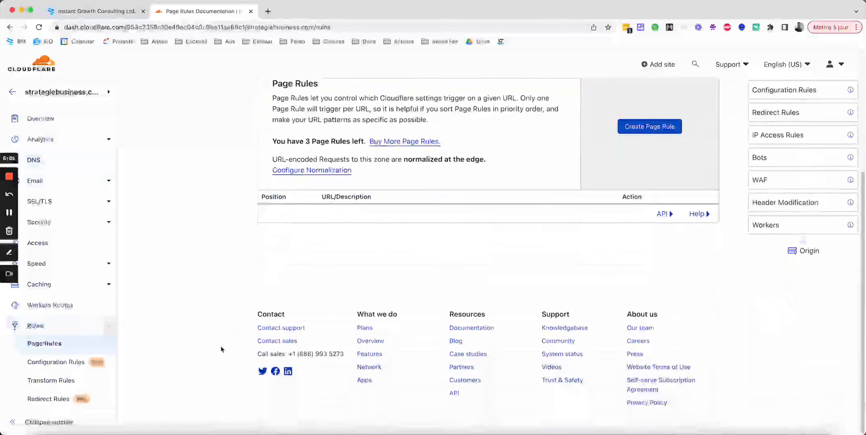
{"action": "scroll", "coordinate": [221, 350], "scroll_direction": "up", "scroll_amount": 3}
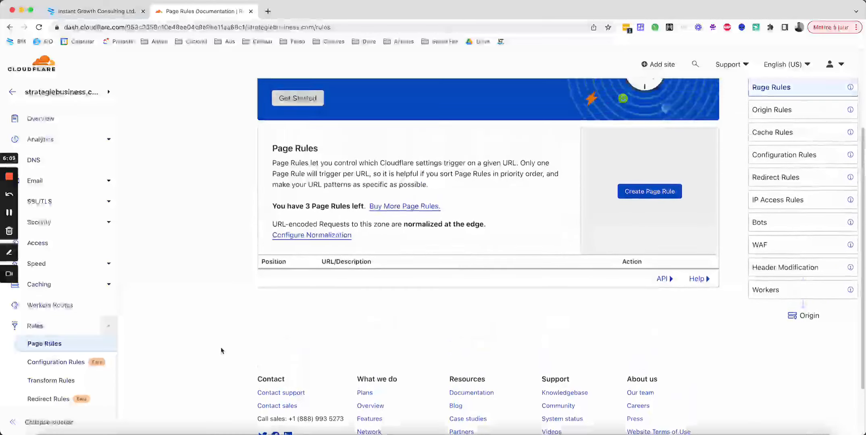
{"action": "scroll", "coordinate": [222, 351], "scroll_direction": "up", "scroll_amount": 1}
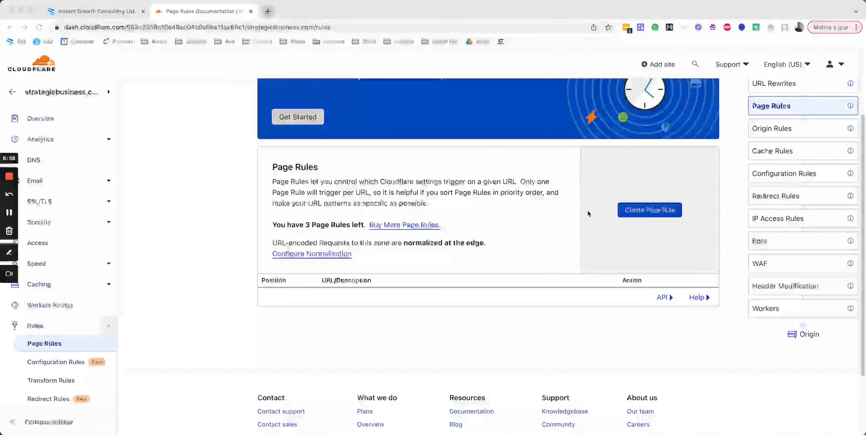
{"action": "left_click", "coordinate": [646, 214]}
{"action": "left_click", "coordinate": [644, 213]}
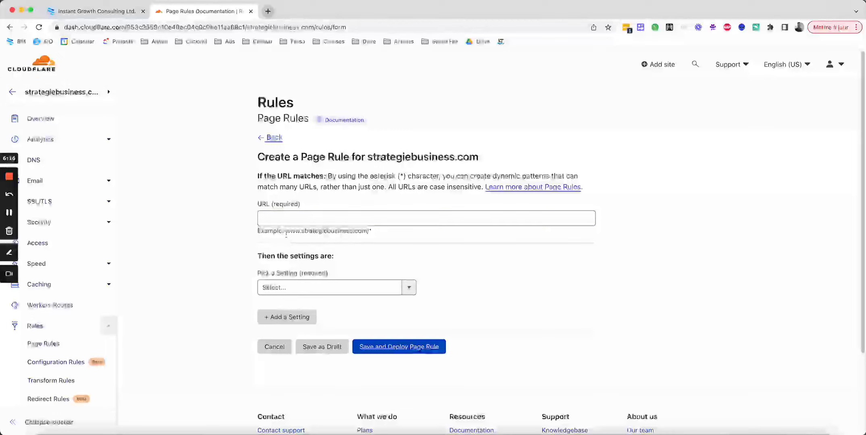
{"action": "left_click_drag", "start_coordinate": [286, 233], "coordinate": [378, 236]}
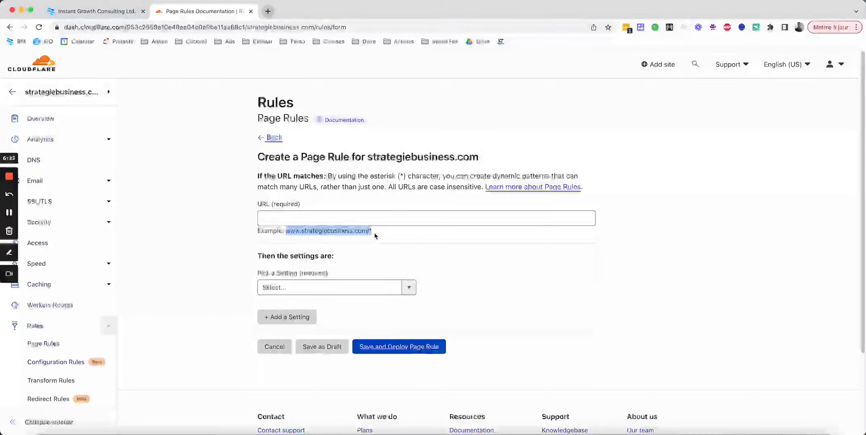
{"action": "key", "text": "super+c"}
{"action": "left_click", "coordinate": [416, 218]}
{"action": "key", "text": "super+v"}
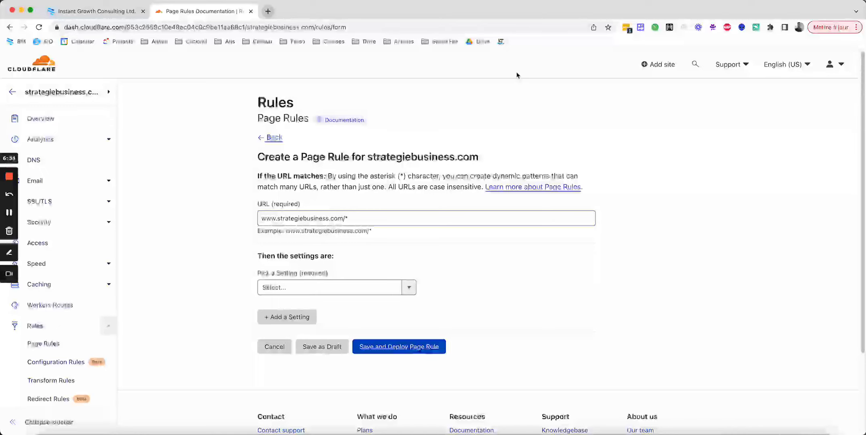
Set the www rule to Forwarding URL with the status code 301 - Permanent Redirect.
{"action": "left_click", "coordinate": [409, 288]}
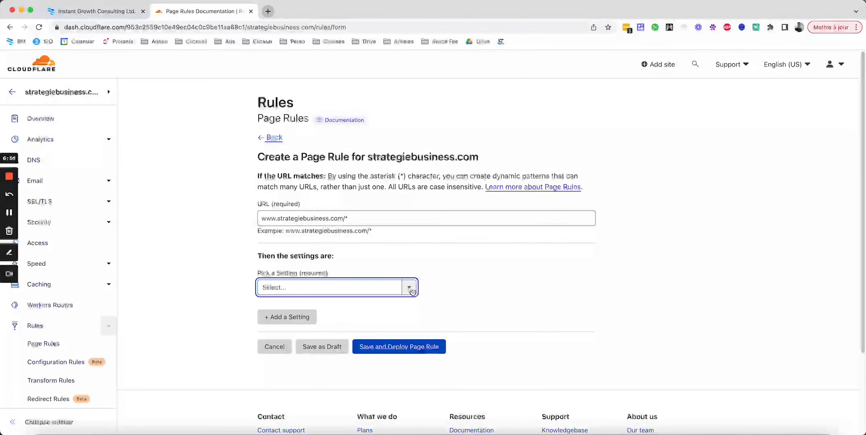
{"action": "type", "text": "for"}
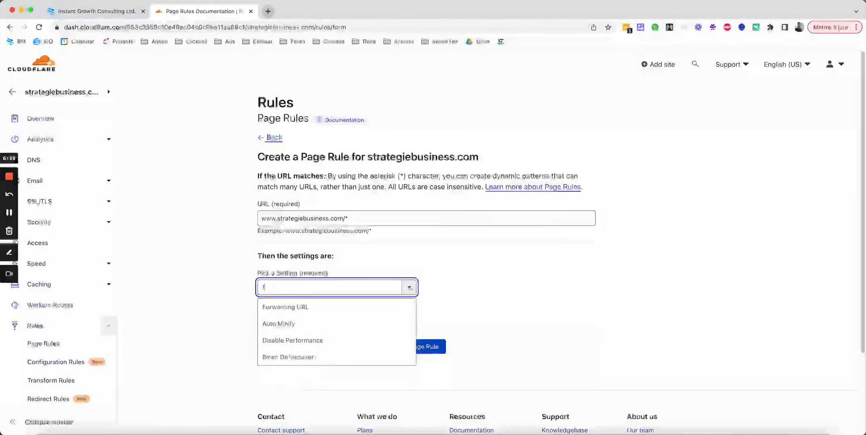
{"action": "left_click", "coordinate": [293, 309]}
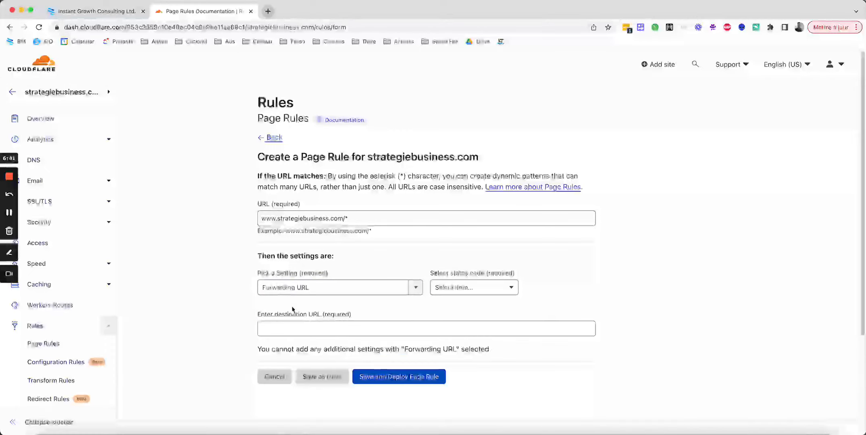
{"action": "left_click", "coordinate": [468, 288]}
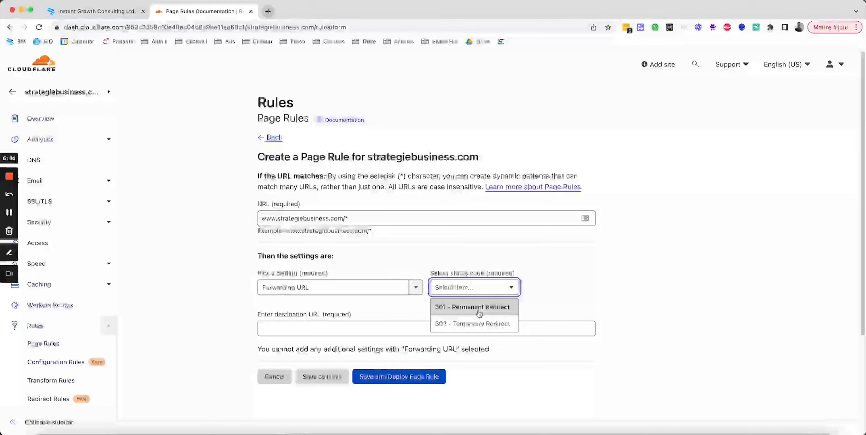
{"action": "left_click", "coordinate": [474, 314]}
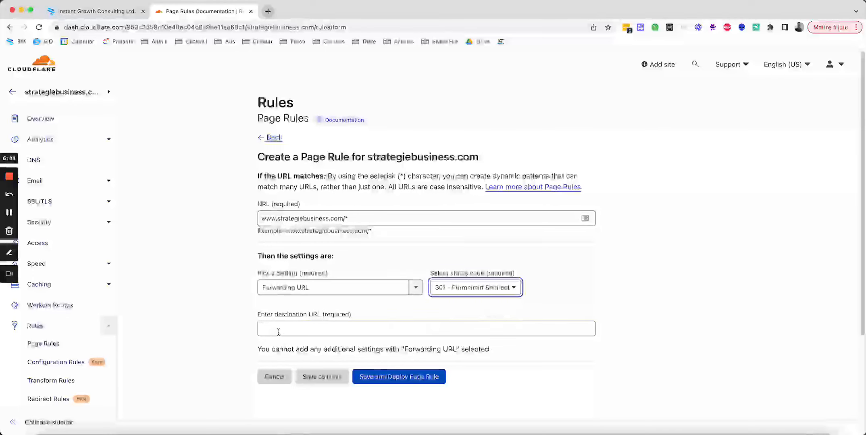
{"action": "left_click", "coordinate": [278, 332]}
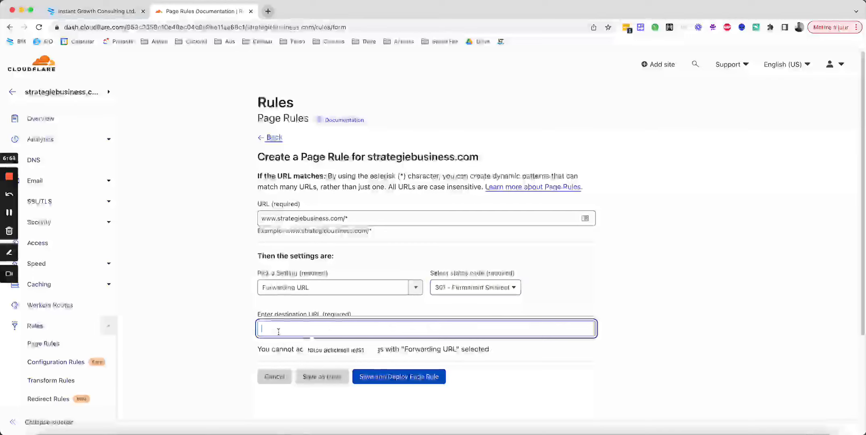
{"action": "type", "text": "https"}
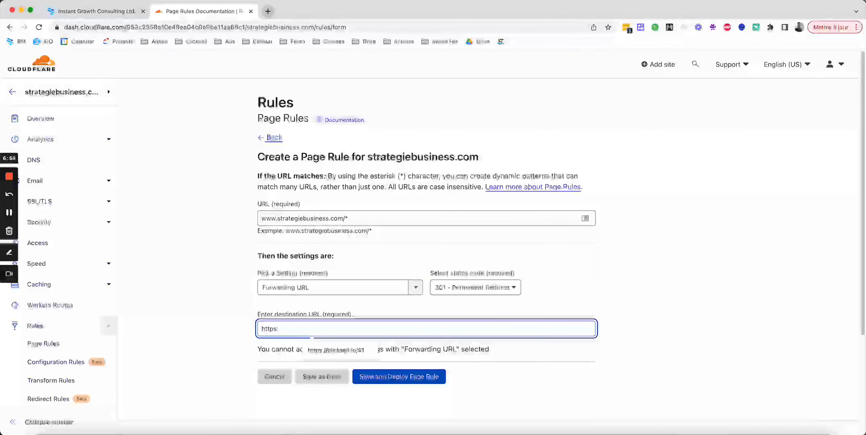
{"action": "type", "text": "://"}
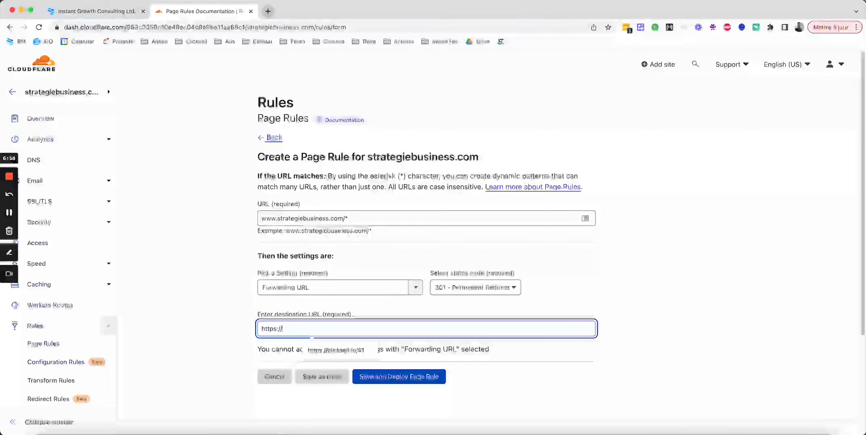
{"action": "type", "text": "stra"}
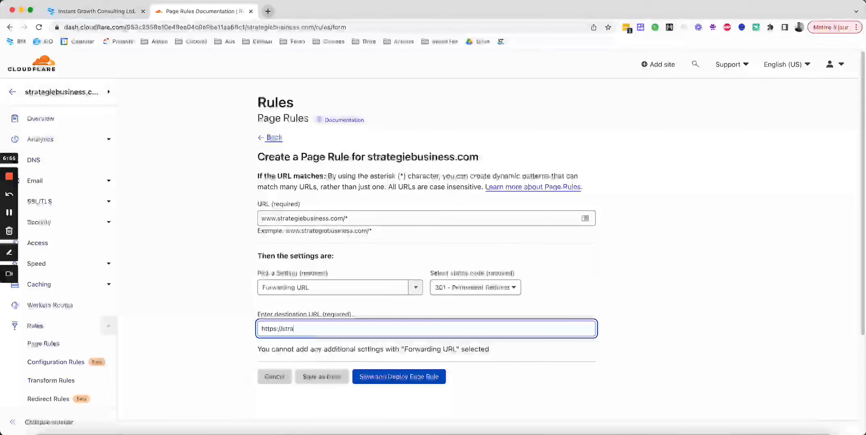
{"action": "type", "text": "tegieb"}
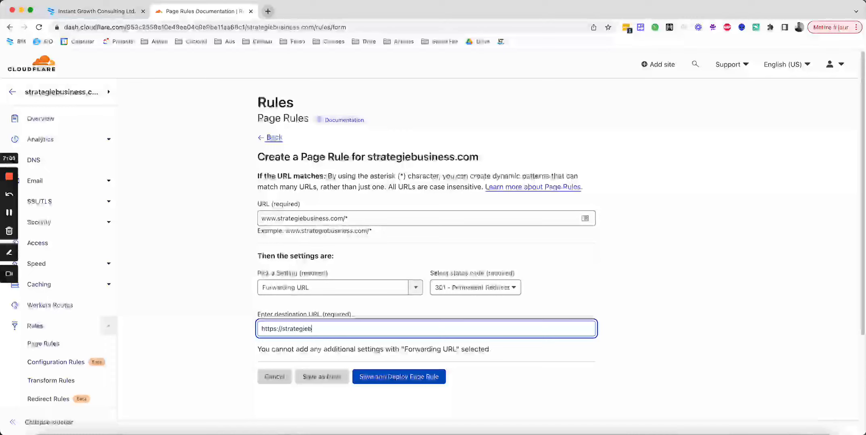
{"action": "type", "text": "usiness.com/$1"}
{"action": "left_click", "coordinate": [408, 378]}
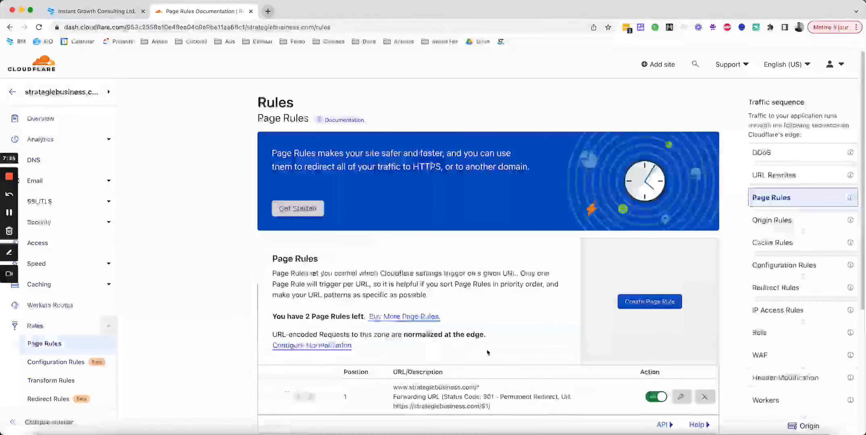
{"action": "scroll", "coordinate": [464, 319], "scroll_direction": "down", "scroll_amount": 5}
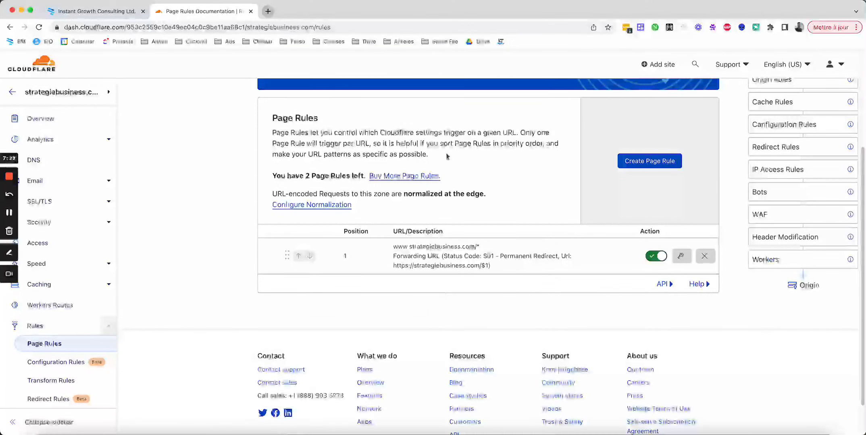
{"action": "left_click", "coordinate": [639, 168]}
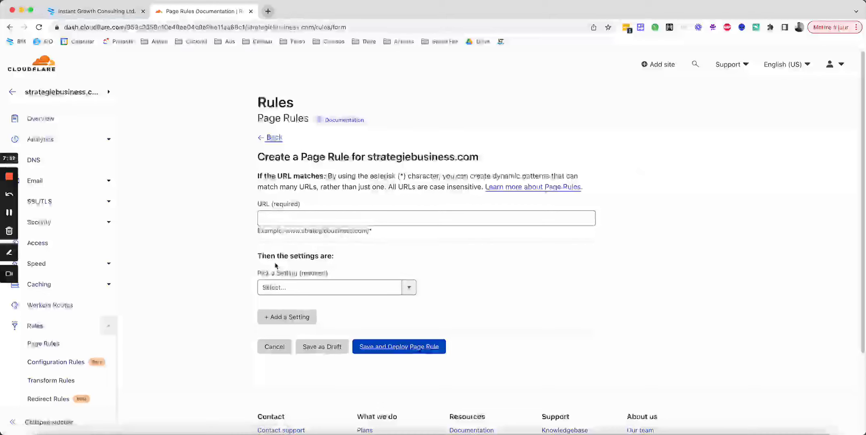
{"action": "left_click", "coordinate": [298, 223]}
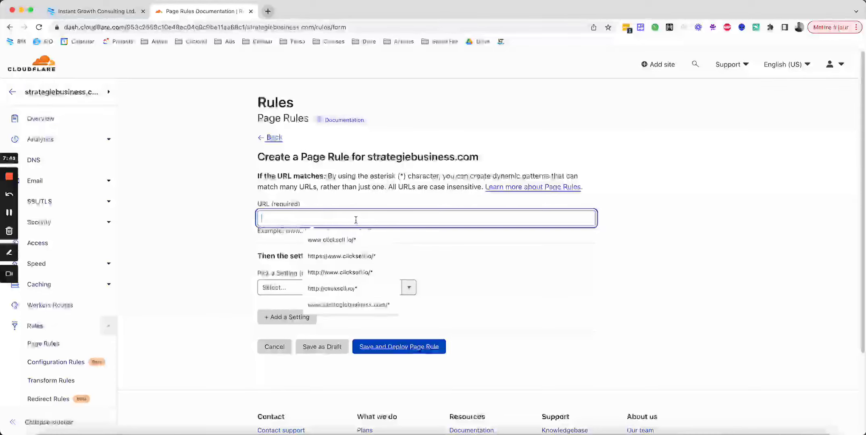
{"action": "type", "text": "htt"}
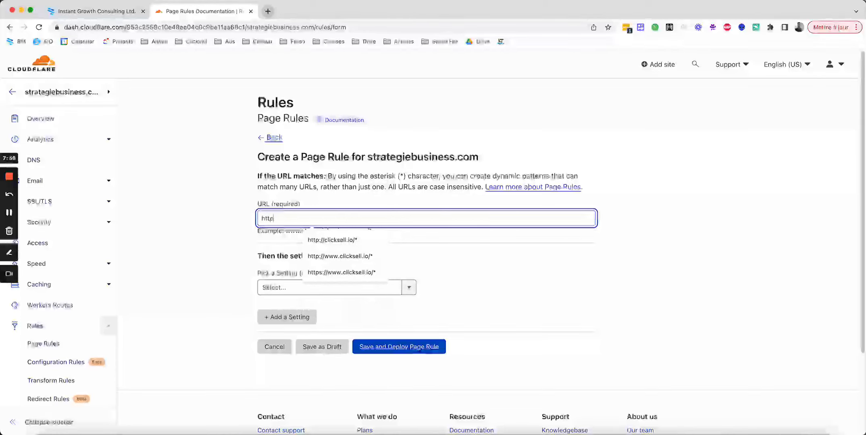
{"action": "type", "text": "p:"}
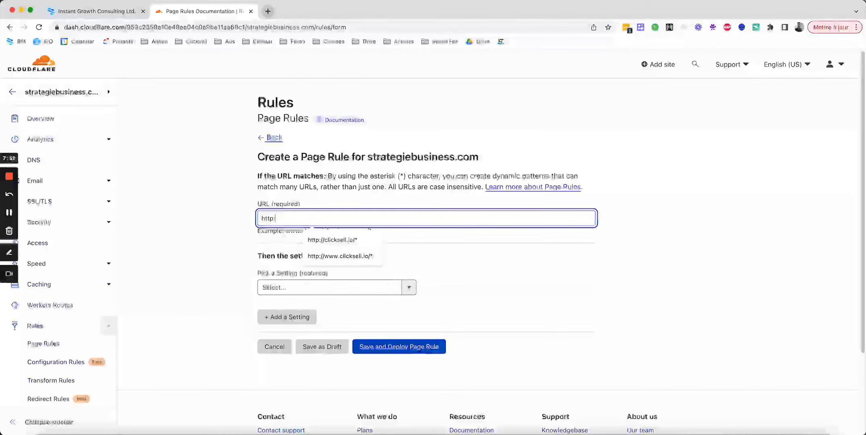
{"action": "type", "text": "//st"}
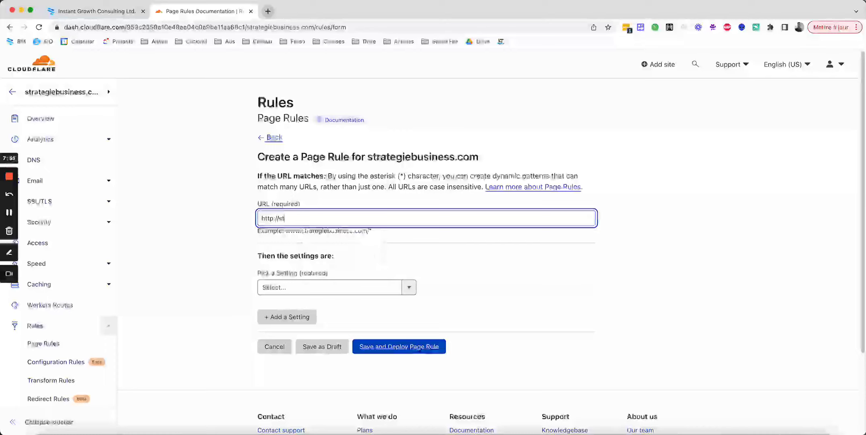
{"action": "type", "text": "rategiebusiness.com"}
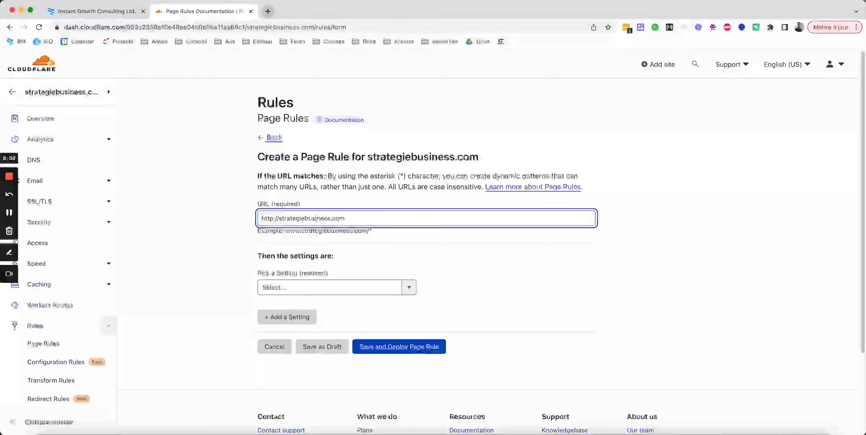
{"action": "type", "text": "/*"}
Set the http rule to Forwarding URL with the status code 301 - Permanent Redirect.
{"action": "left_click", "coordinate": [410, 287]}
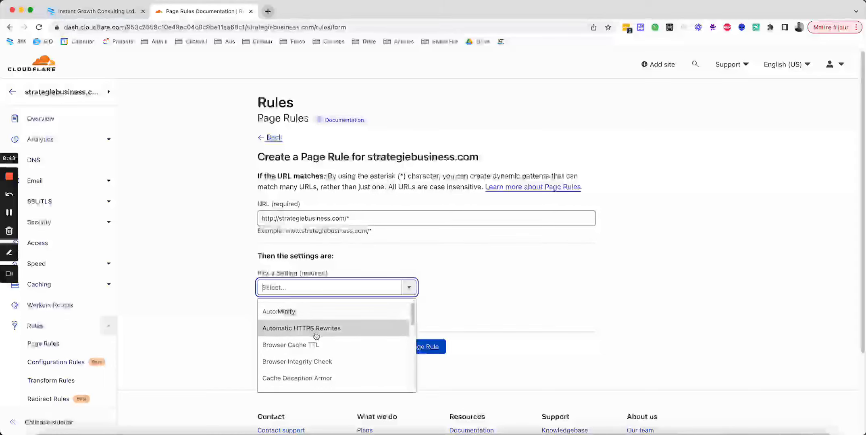
{"action": "type", "text": "forw"}
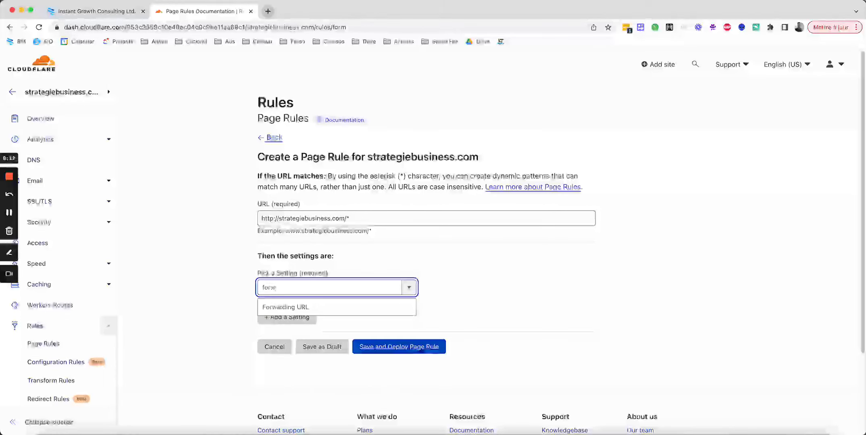
{"action": "left_click", "coordinate": [298, 311]}
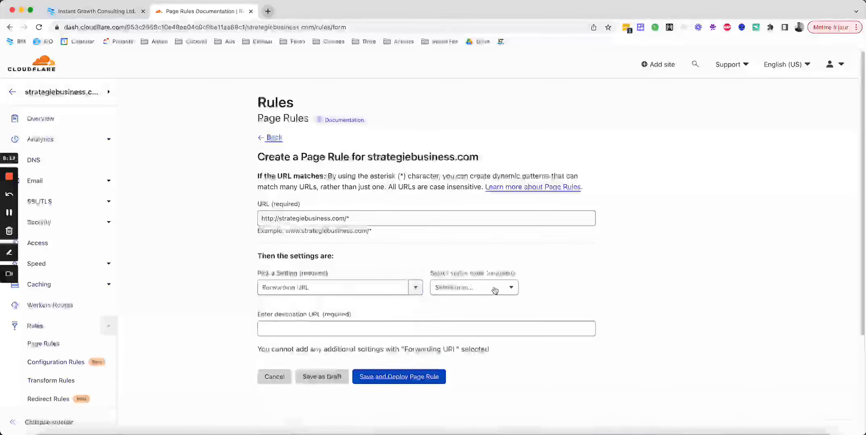
{"action": "left_click", "coordinate": [456, 287]}
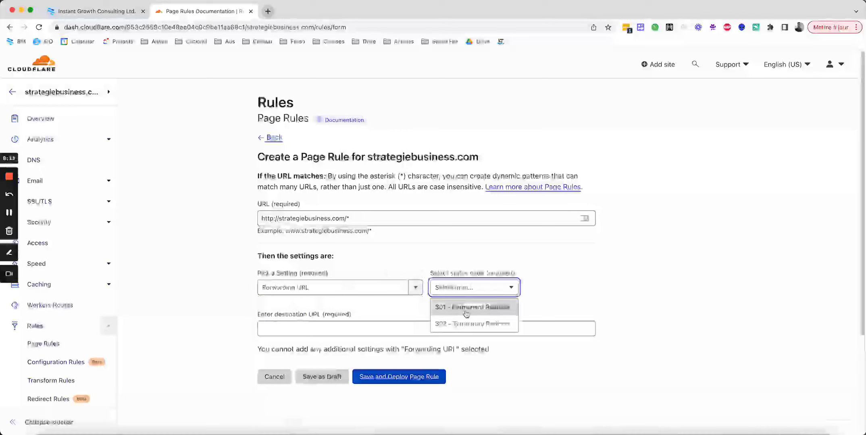
{"action": "left_click", "coordinate": [494, 307]}
{"action": "left_click", "coordinate": [302, 330]}
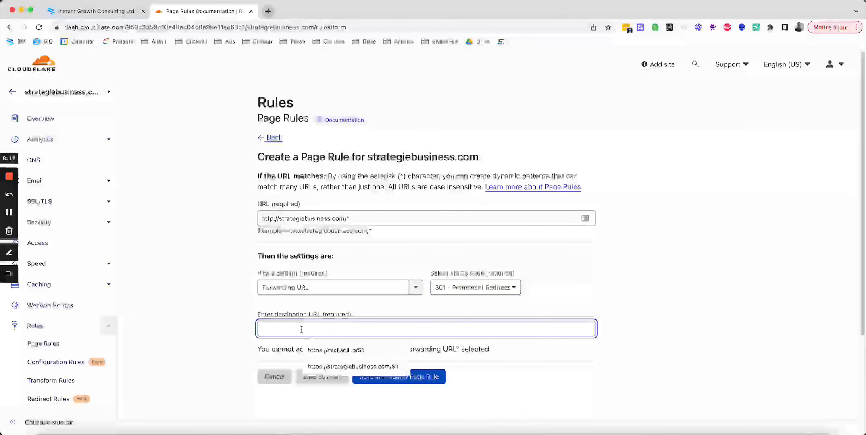
{"action": "left_click", "coordinate": [322, 368]}
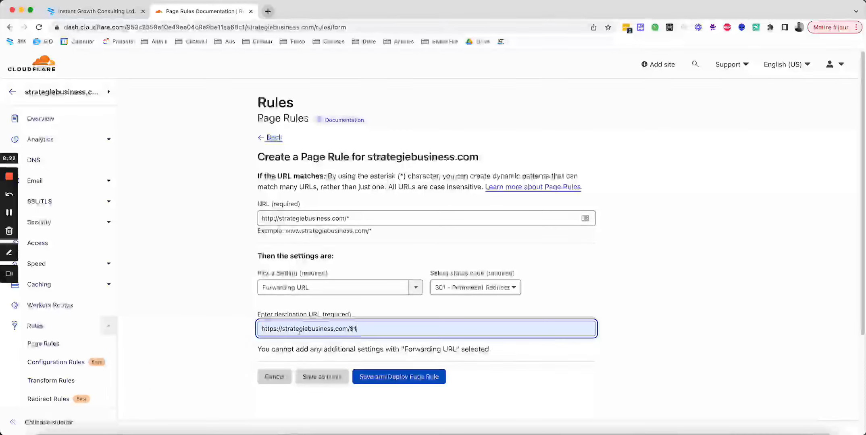
{"action": "left_click_drag", "start_coordinate": [284, 330], "coordinate": [347, 330]}
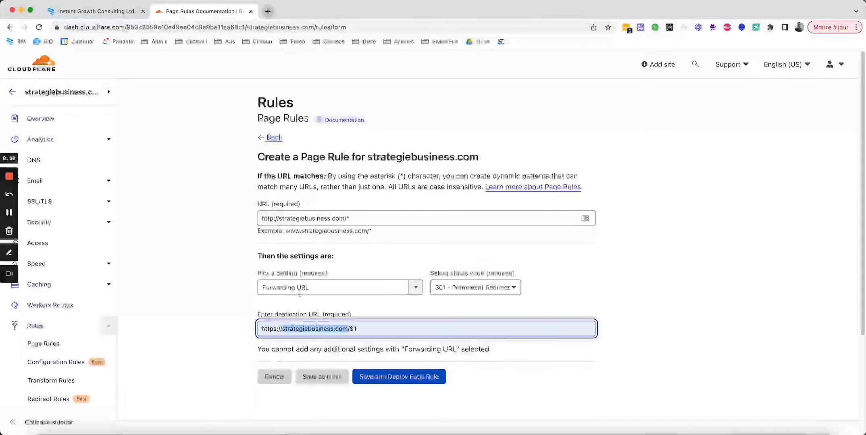
{"action": "left_click_drag", "start_coordinate": [277, 218], "coordinate": [333, 219]}
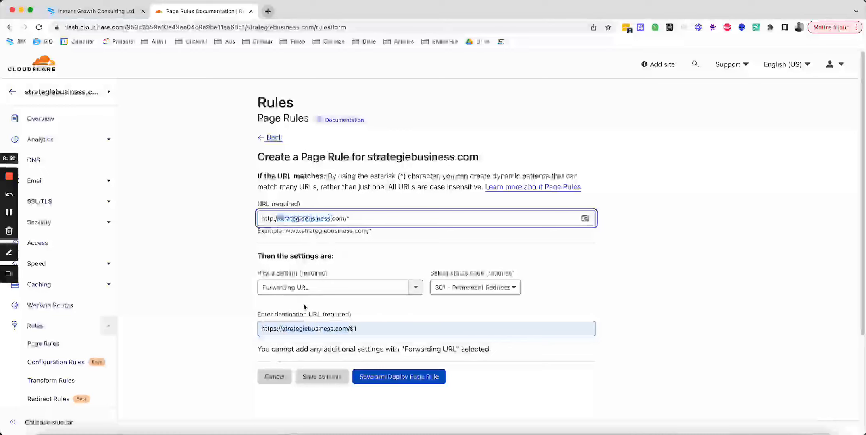
{"action": "left_click_drag", "start_coordinate": [282, 329], "coordinate": [324, 331]}
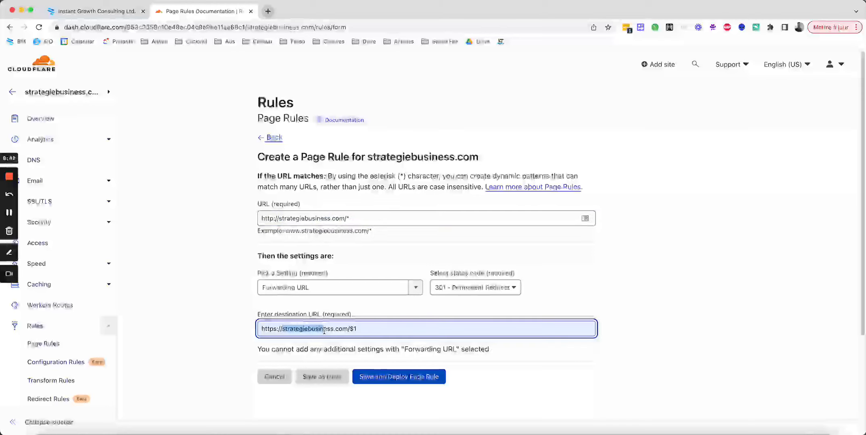
{"action": "left_click", "coordinate": [436, 398]}
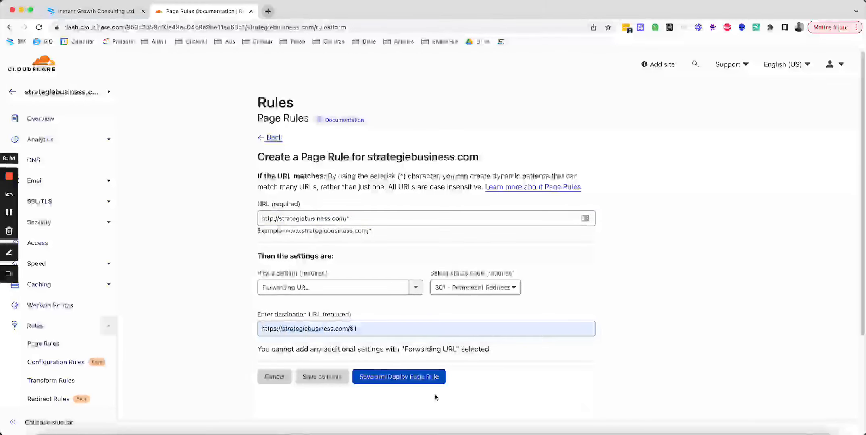
Save and deploy the http page rule, then review it in the page rules list.
{"action": "left_click", "coordinate": [405, 381]}
{"action": "scroll", "coordinate": [399, 365], "scroll_direction": "down", "scroll_amount": 3}
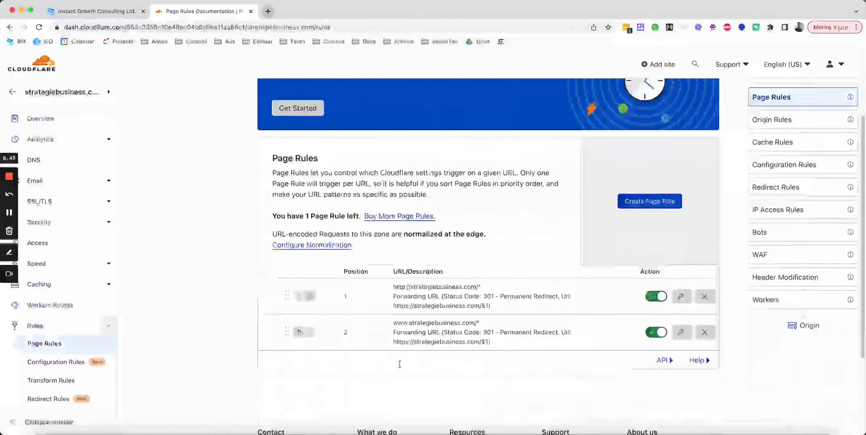
{"action": "scroll", "coordinate": [400, 365], "scroll_direction": "down", "scroll_amount": 2}
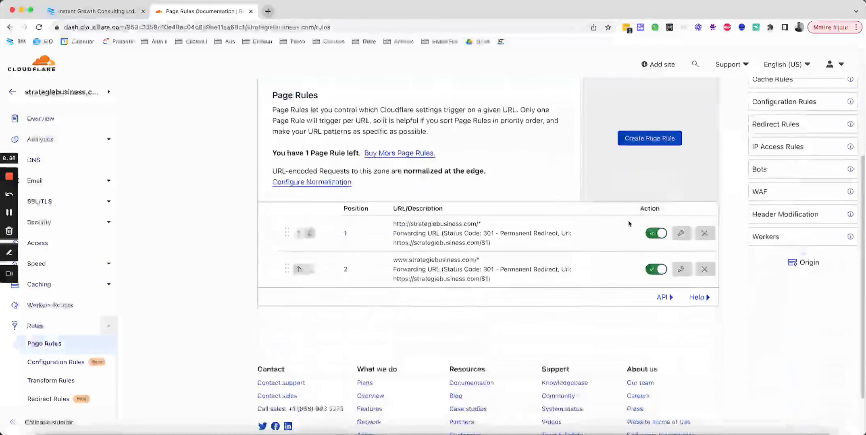
{"action": "left_click", "coordinate": [629, 146]}
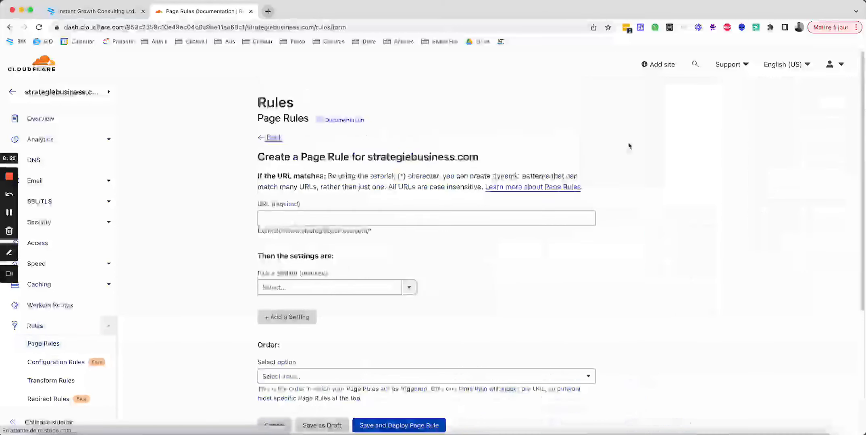
{"action": "left_click", "coordinate": [318, 220]}
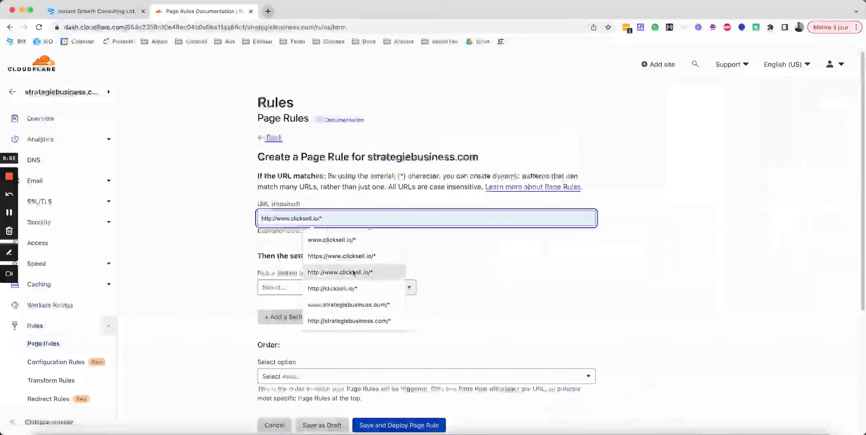
{"action": "left_click", "coordinate": [350, 321]}
{"action": "left_click", "coordinate": [280, 218]}
{"action": "type", "text": "www."}
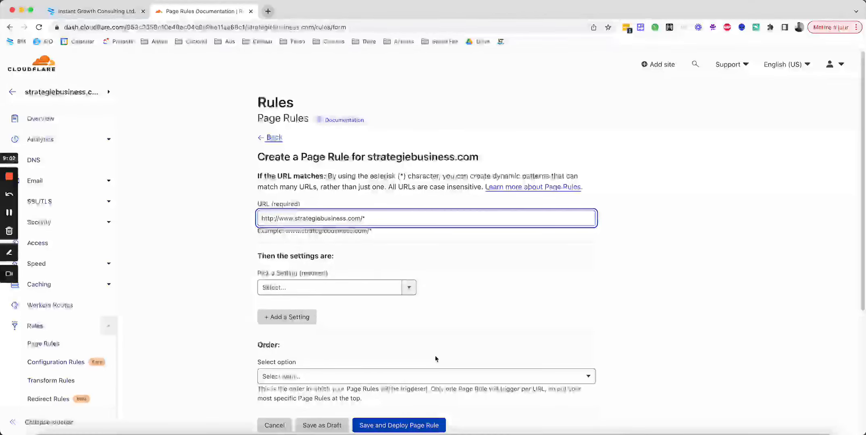
Set the third rule to Forwarding URL with the status code 301 - Permanent Redirect.
{"action": "scroll", "coordinate": [426, 399], "scroll_direction": "down", "scroll_amount": 1}
{"action": "left_click", "coordinate": [356, 284]}
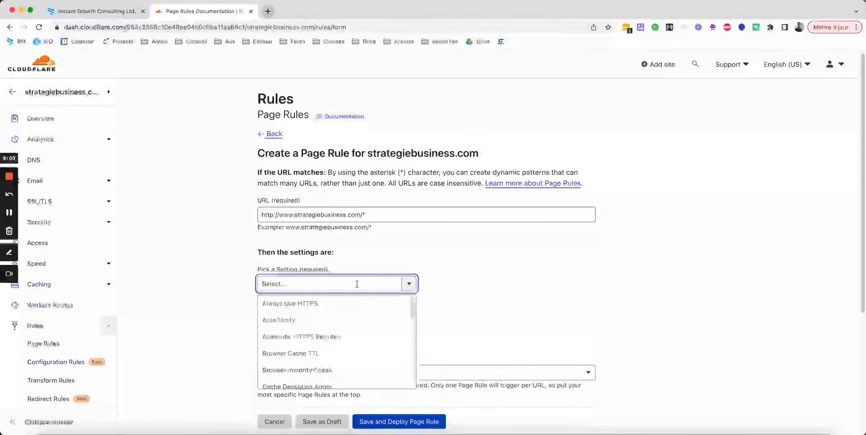
{"action": "type", "text": "forw"}
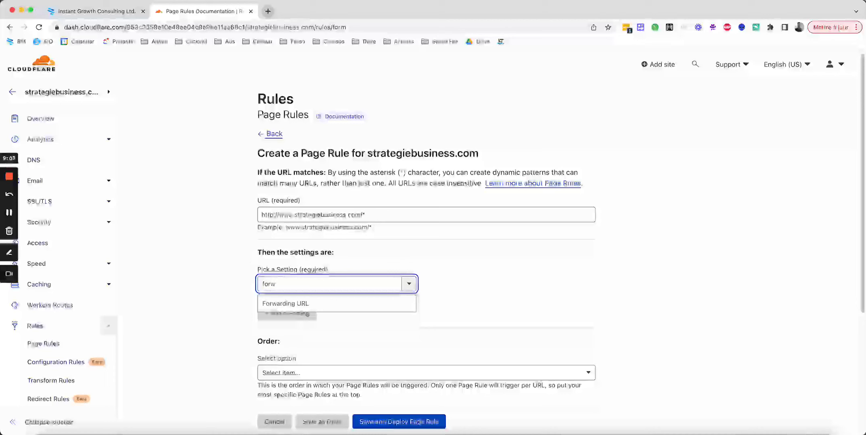
{"action": "left_click", "coordinate": [321, 303]}
{"action": "left_click", "coordinate": [474, 287]}
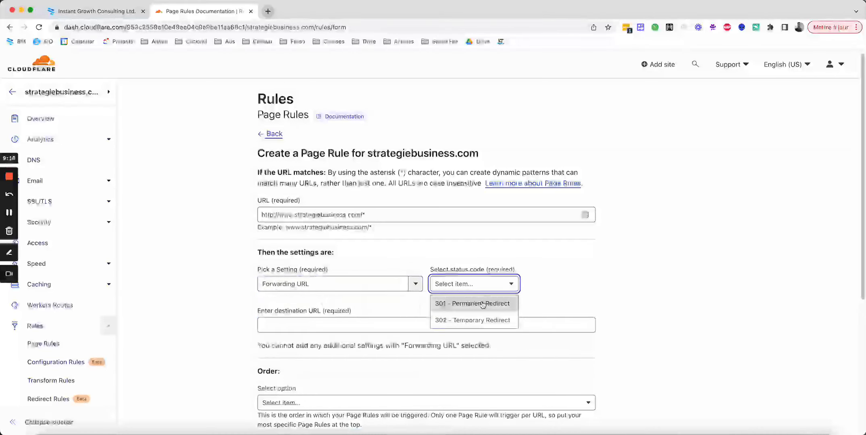
{"action": "left_click", "coordinate": [472, 304]}
{"action": "left_click", "coordinate": [275, 326]}
{"action": "key", "text": "Down"}
{"action": "key", "text": "Down"}
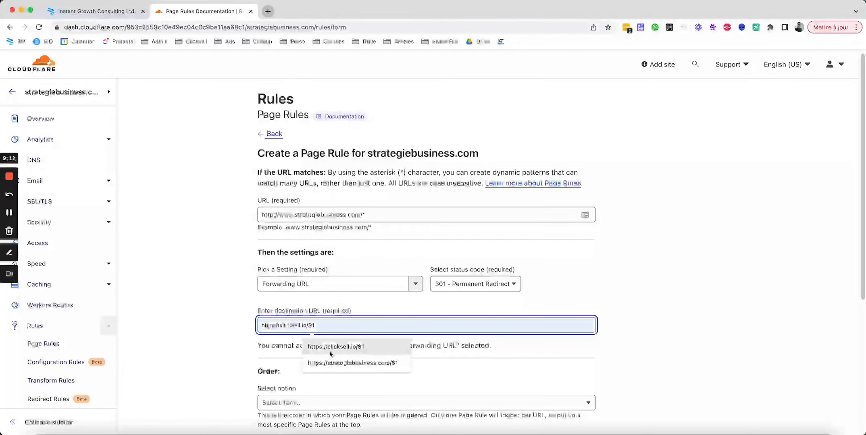
{"action": "key", "text": "Return"}
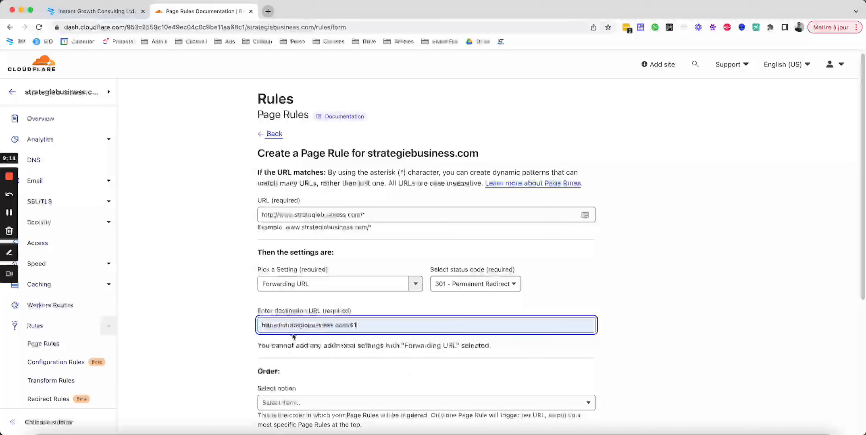
{"action": "scroll", "coordinate": [412, 380], "scroll_direction": "down", "scroll_amount": 3}
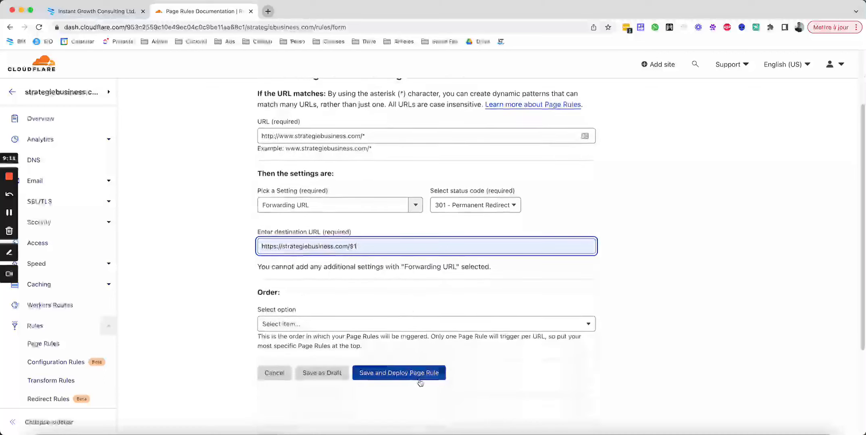
{"action": "left_click", "coordinate": [400, 381]}
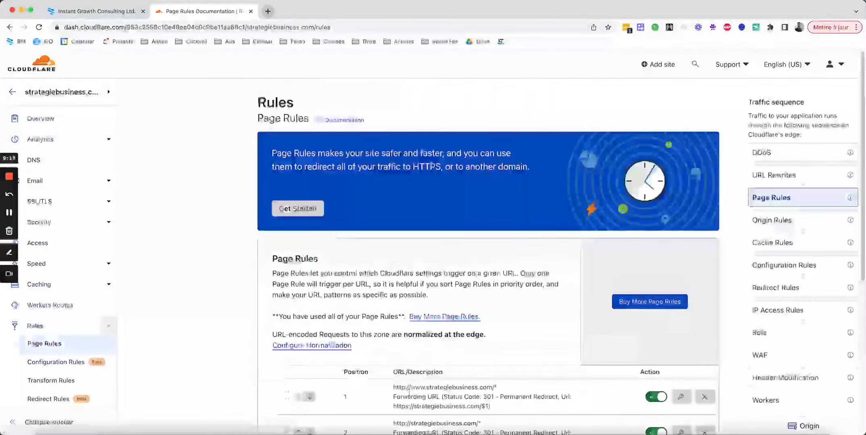
{"action": "scroll", "coordinate": [410, 394], "scroll_direction": "down", "scroll_amount": 4}
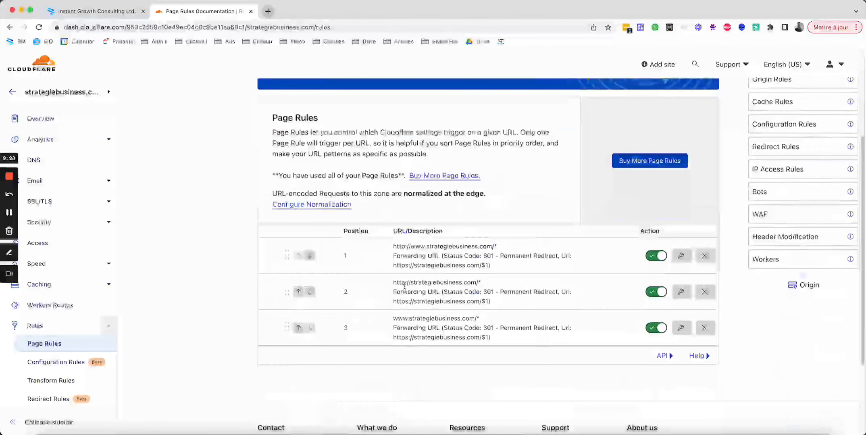
{"action": "left_click", "coordinate": [682, 330]}
{"action": "left_click", "coordinate": [262, 219]}
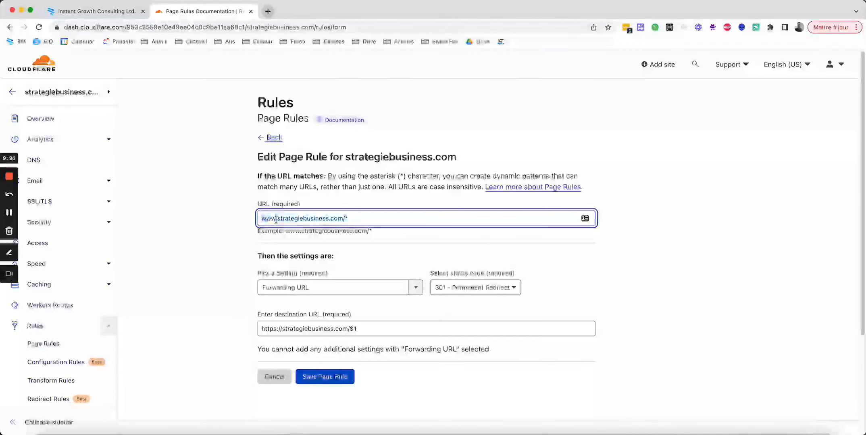
{"action": "key", "text": "BackSpace"}
{"action": "type", "text": "https://www.clicksell.io"}
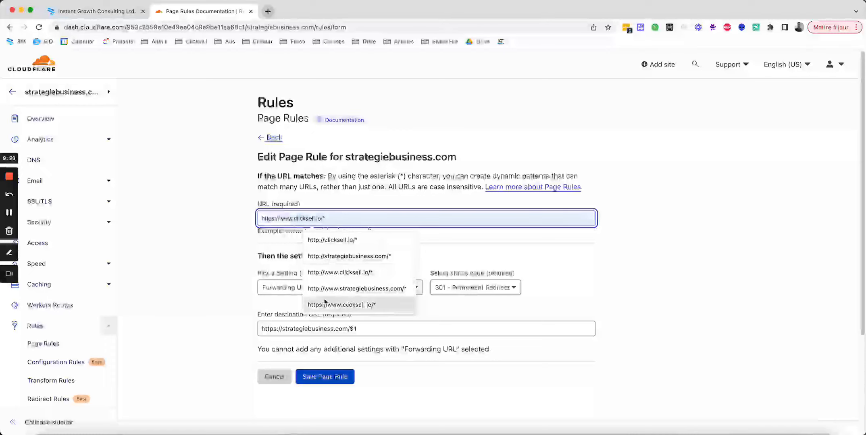
{"action": "left_click", "coordinate": [333, 289]}
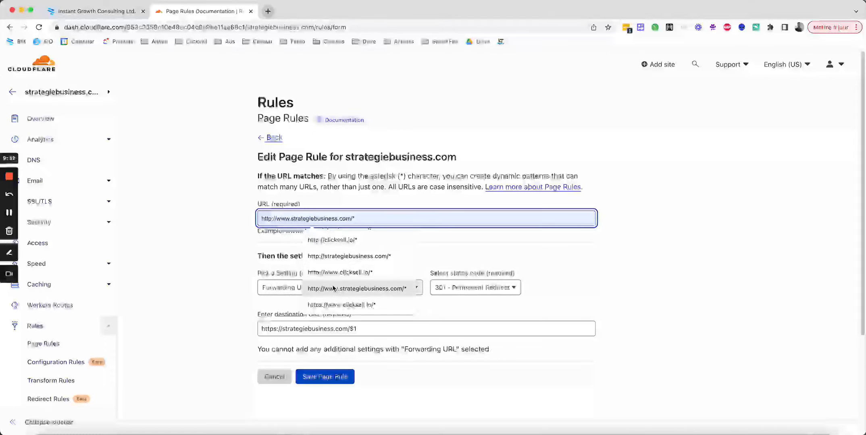
{"action": "left_click", "coordinate": [368, 297]}
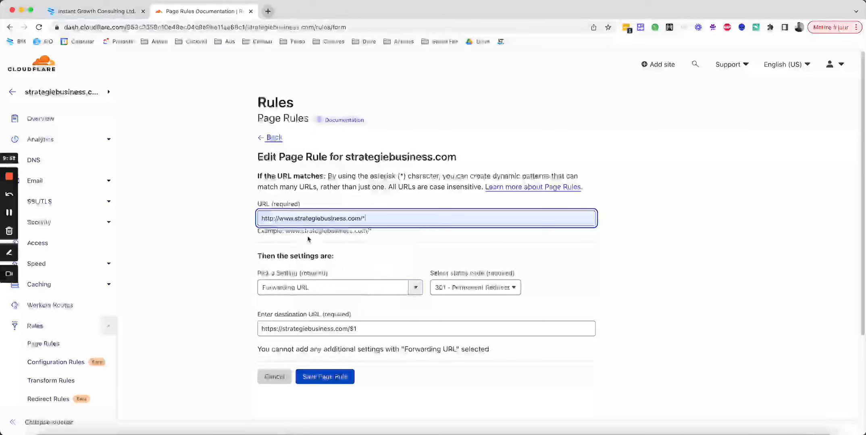
{"action": "left_click", "coordinate": [273, 218]}
{"action": "type", "text": "s"}
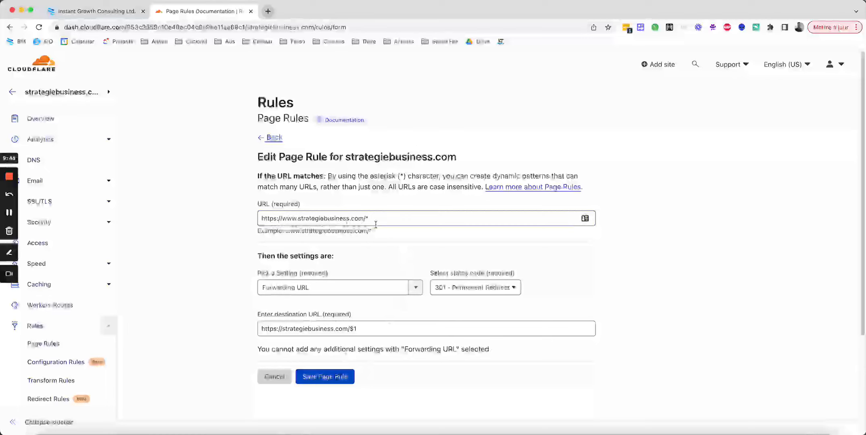
Save the edited page rule and check its https destination in the page rules list.
{"action": "left_click", "coordinate": [339, 377]}
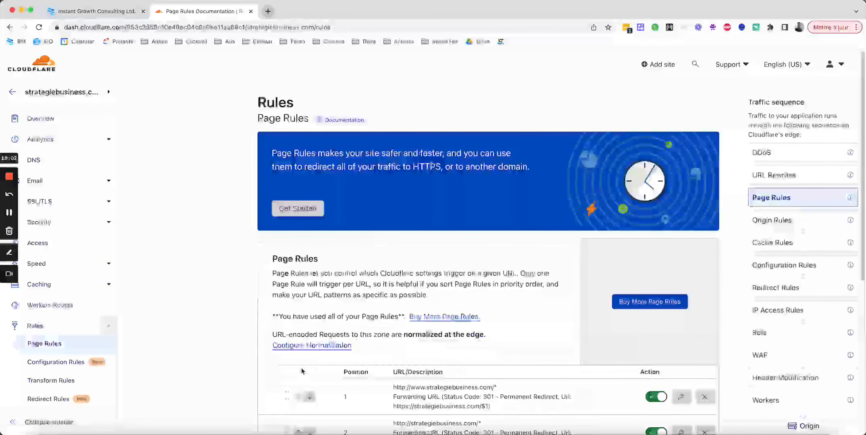
{"action": "scroll", "coordinate": [310, 373], "scroll_direction": "down", "scroll_amount": 3}
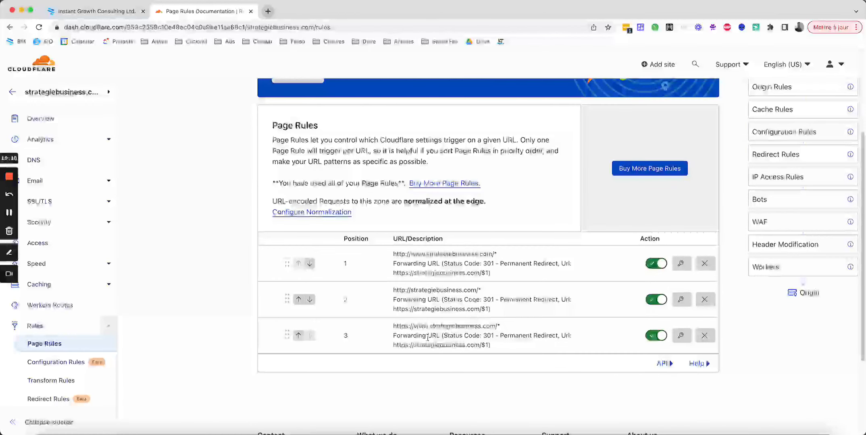
{"action": "left_click_drag", "start_coordinate": [395, 346], "coordinate": [408, 347]}
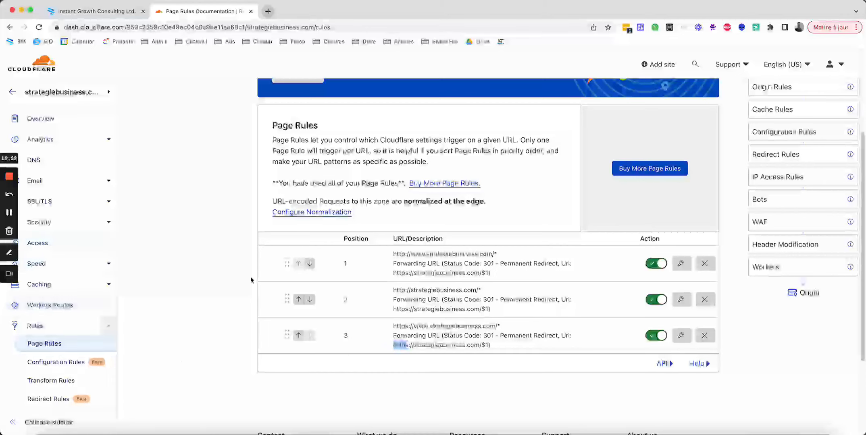
{"action": "left_click", "coordinate": [10, 219]}
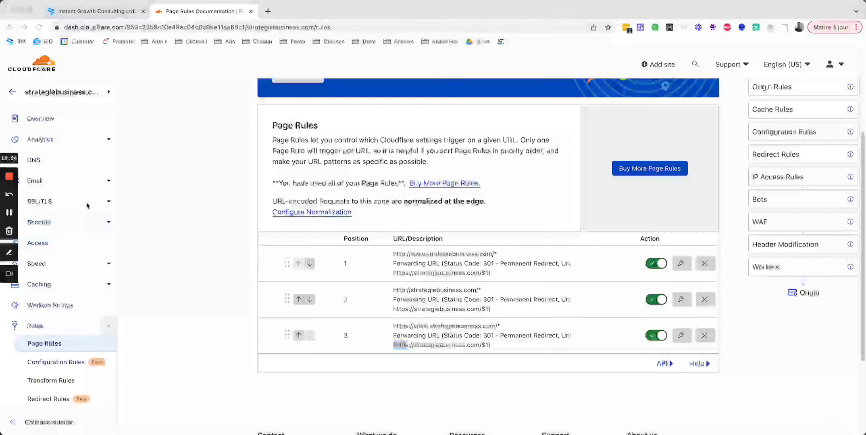
Switch to Clicksell and open the settings of the Business Coaching-002-1.3 funnel under Sites.
{"action": "left_click", "coordinate": [117, 15]}
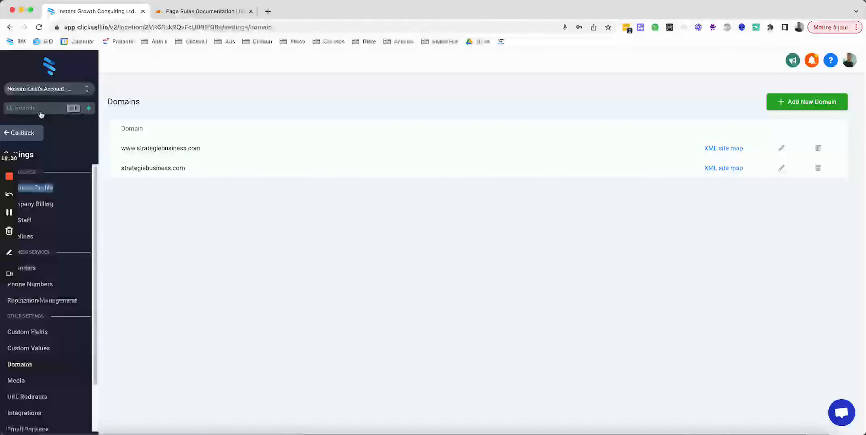
{"action": "left_click", "coordinate": [25, 134]}
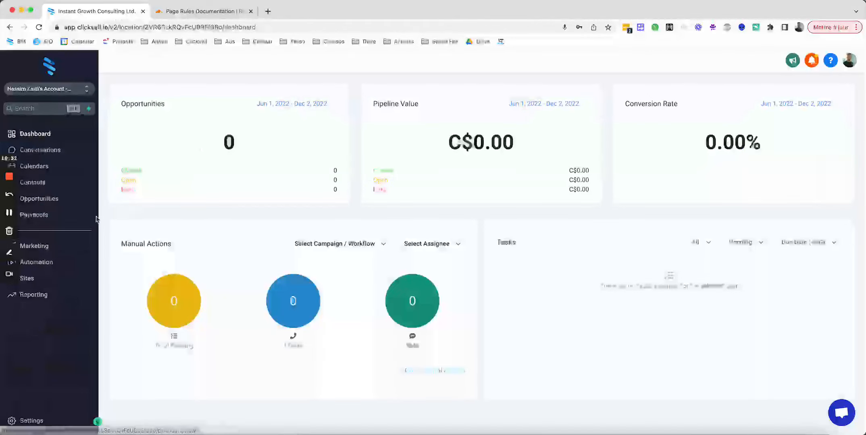
{"action": "left_click", "coordinate": [27, 278]}
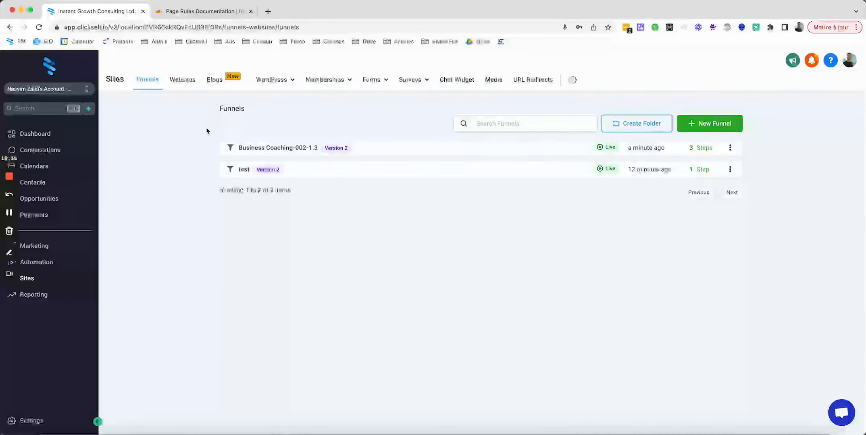
{"action": "left_click", "coordinate": [266, 151]}
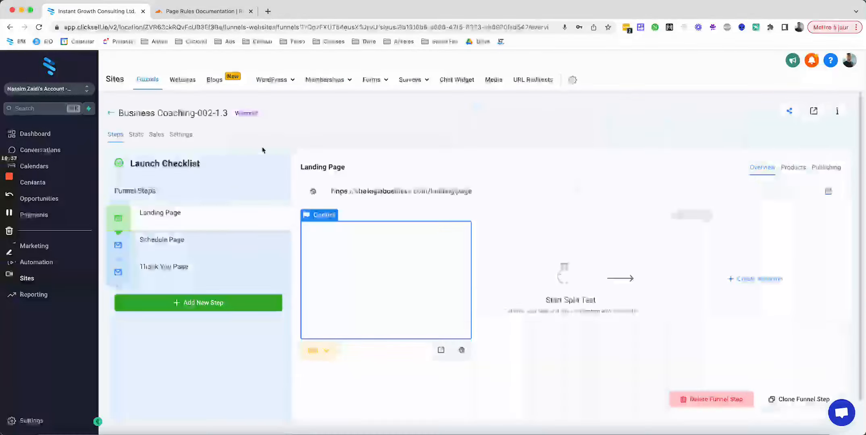
{"action": "left_click", "coordinate": [181, 136]}
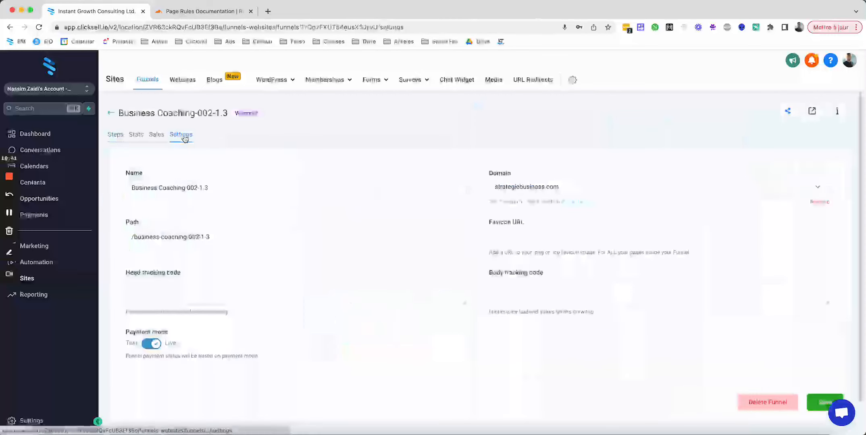
Select strategiebusiness.com without www as the funnel's domain and save the funnel settings.
{"action": "left_click", "coordinate": [526, 187]}
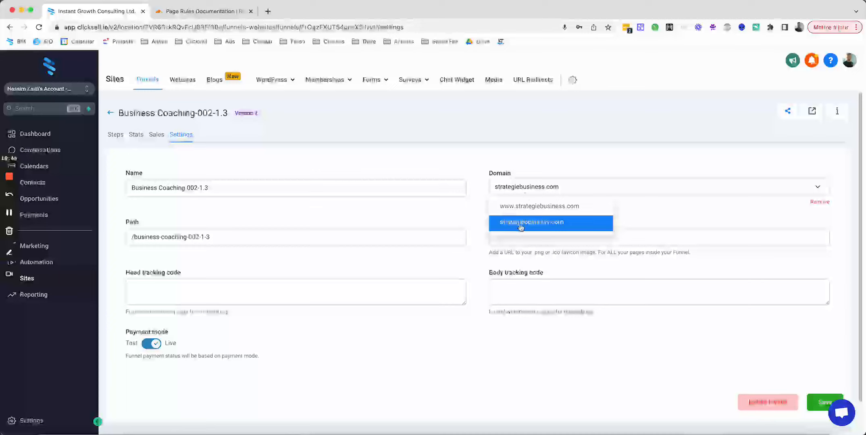
{"action": "left_click", "coordinate": [547, 188]}
{"action": "left_click", "coordinate": [546, 188]}
{"action": "left_click", "coordinate": [534, 225]}
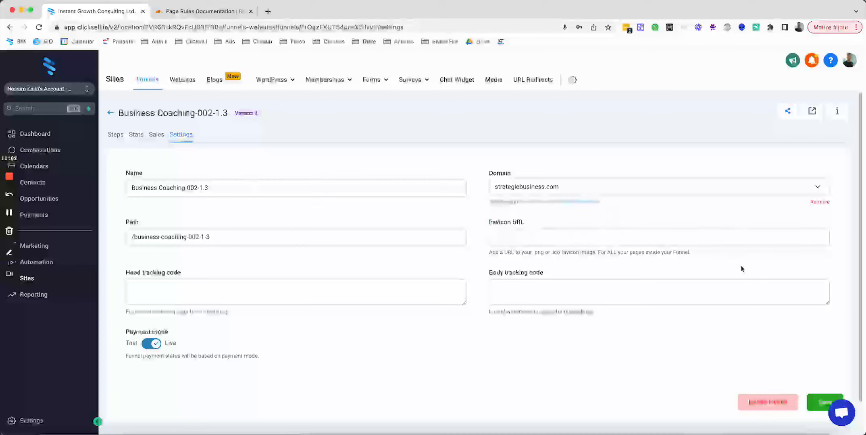
{"action": "left_click", "coordinate": [824, 403]}
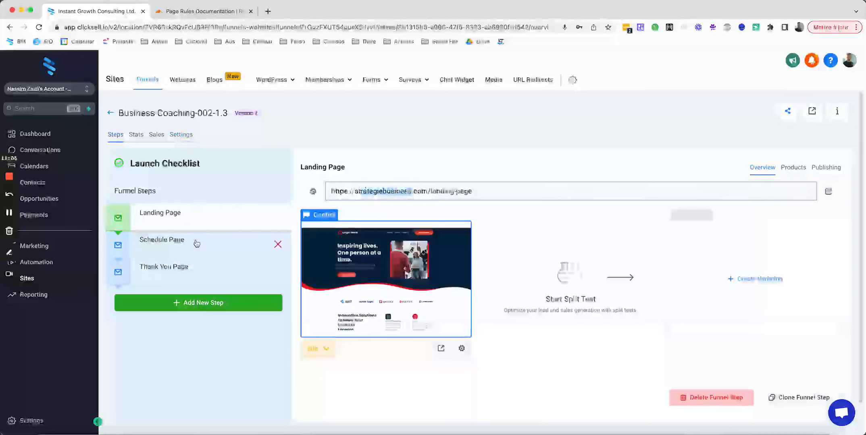
Check the page URLs of the funnel's Schedule Page, Thank You Page and Landing Page steps.
{"action": "left_click", "coordinate": [153, 244]}
{"action": "left_click", "coordinate": [161, 269]}
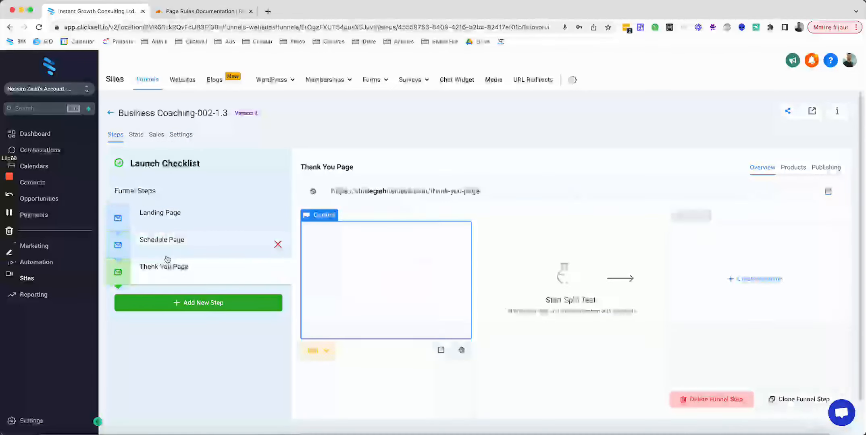
{"action": "left_click", "coordinate": [151, 220]}
{"action": "left_click_drag", "start_coordinate": [332, 191], "coordinate": [478, 190]}
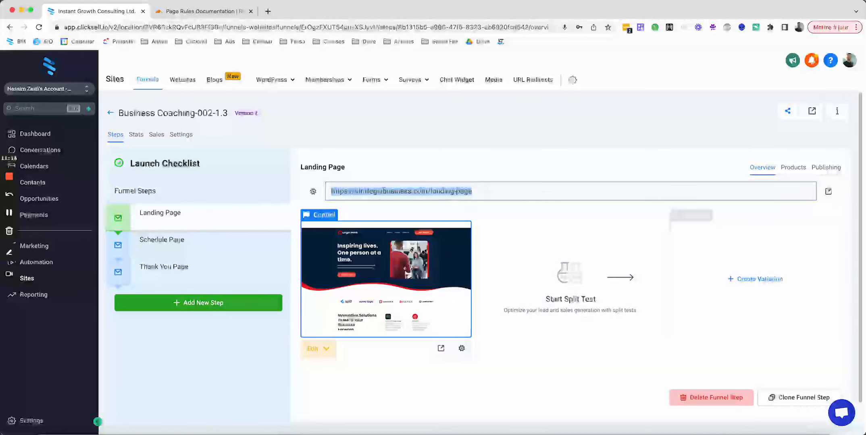
{"action": "left_click", "coordinate": [173, 246]}
{"action": "triple_click", "coordinate": [365, 191]}
{"action": "key", "text": "super+c"}
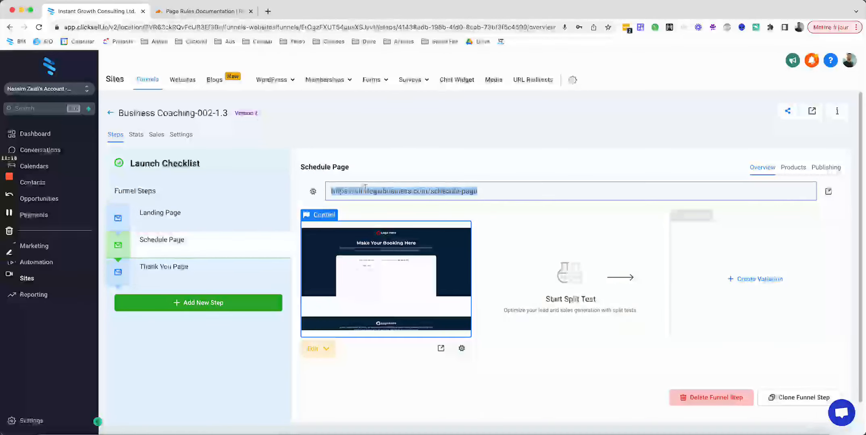
{"action": "left_click", "coordinate": [268, 12]}
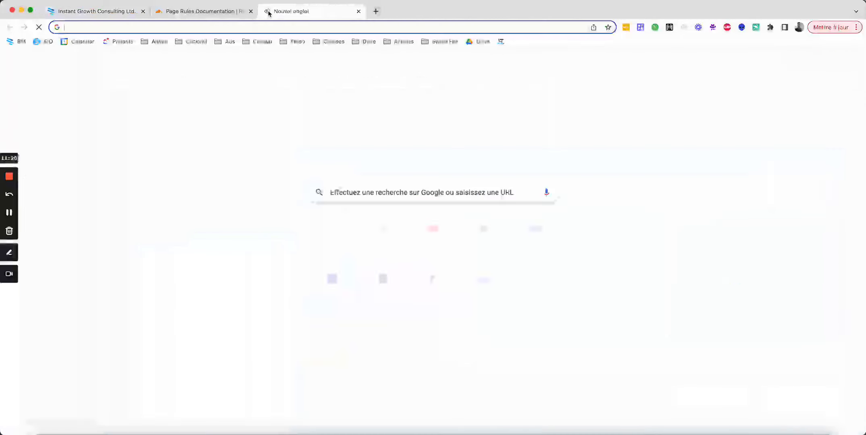
{"action": "key", "text": "super+v"}
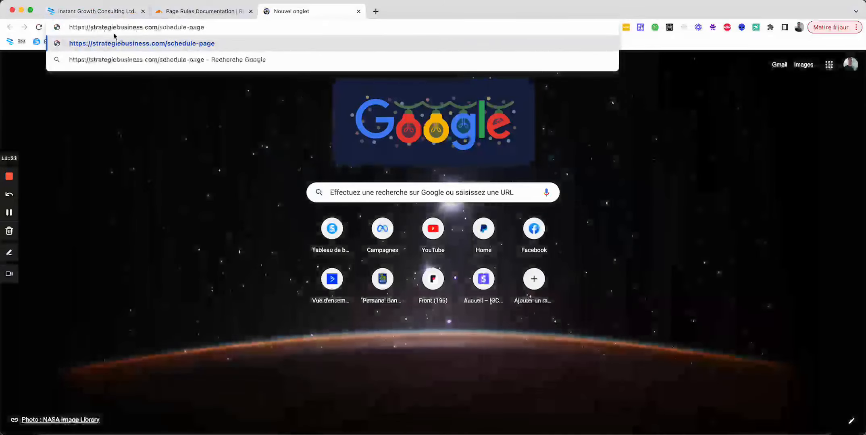
{"action": "type", "text": "www"}
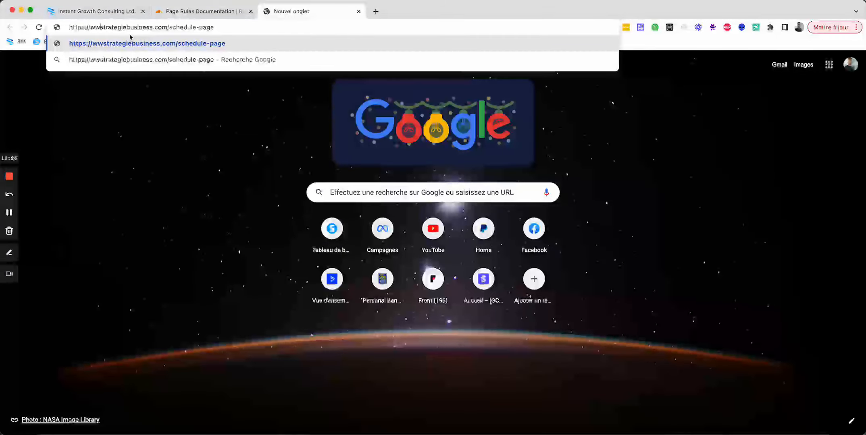
{"action": "type", "text": "."}
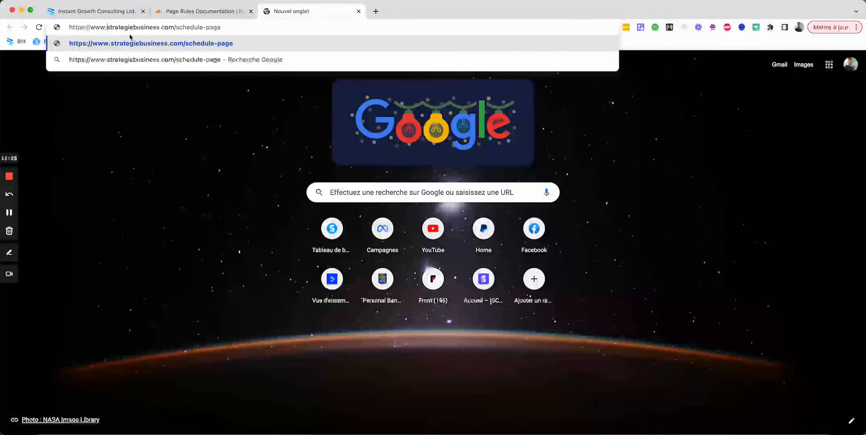
{"action": "key", "text": "Return"}
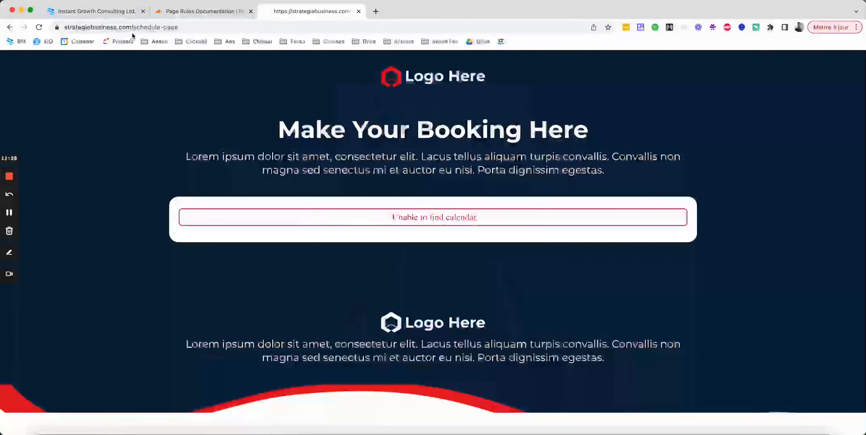
{"action": "double_click", "coordinate": [114, 28]}
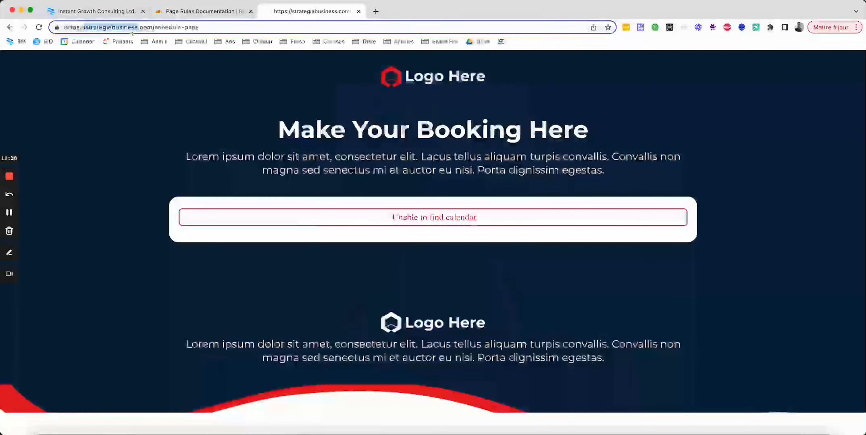
{"action": "left_click", "coordinate": [84, 27]}
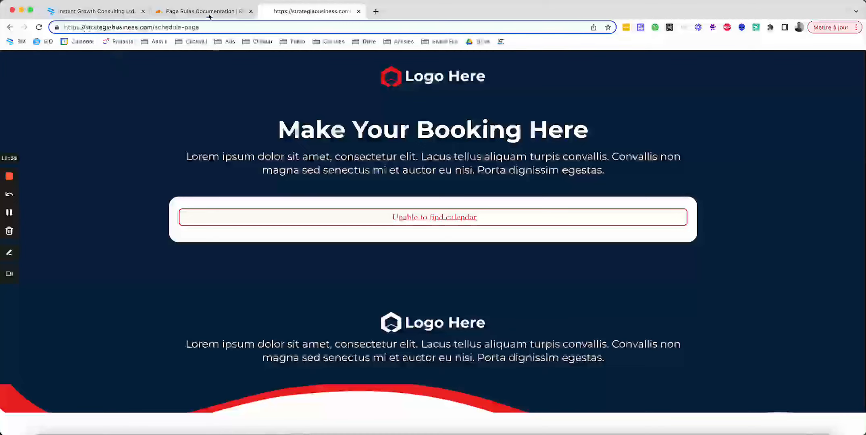
Switch back to Clicksell and create a new website named Strategiebusiness.com from scratch under Sites.
{"action": "left_click", "coordinate": [106, 15]}
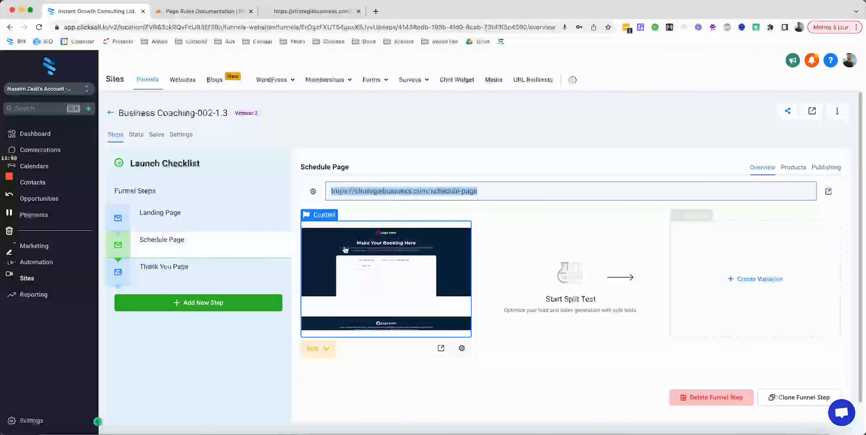
{"action": "left_click", "coordinate": [181, 85]}
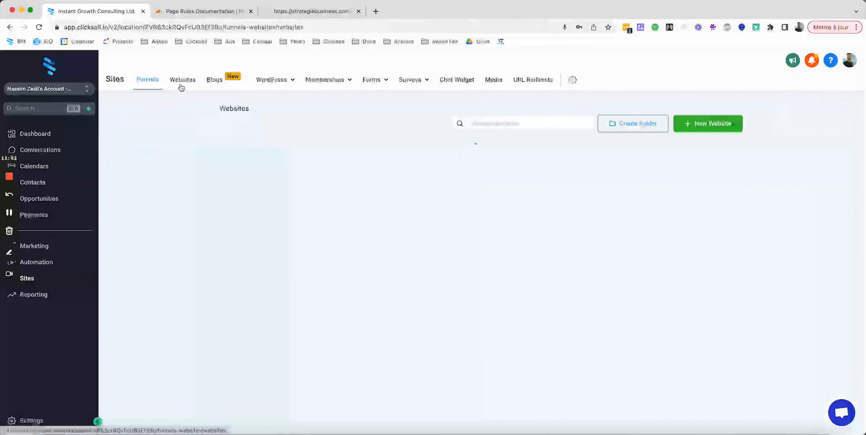
{"action": "left_click", "coordinate": [690, 130]}
{"action": "left_click", "coordinate": [476, 122]}
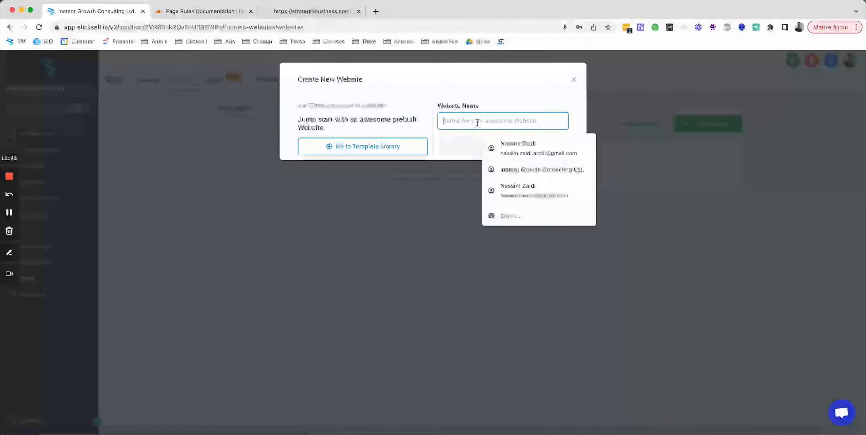
{"action": "type", "text": "Strategiebusiness.com"}
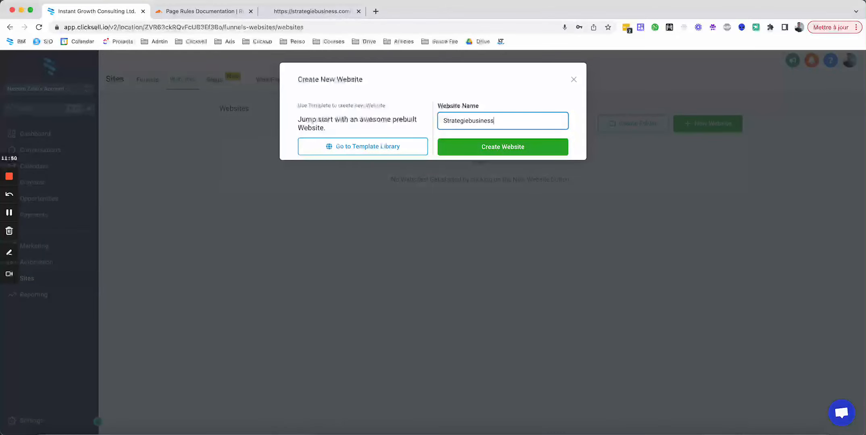
{"action": "left_click", "coordinate": [512, 151]}
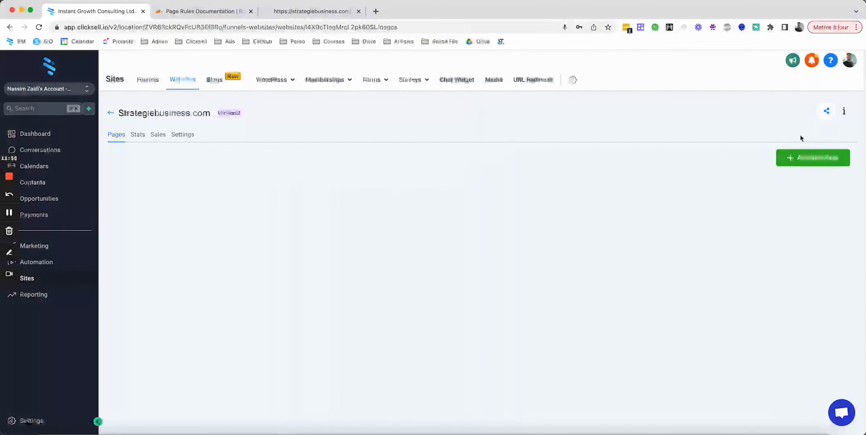
Add a new page named Accueil with the path /accueil to the Strategiebusiness.com website.
{"action": "left_click", "coordinate": [811, 158]}
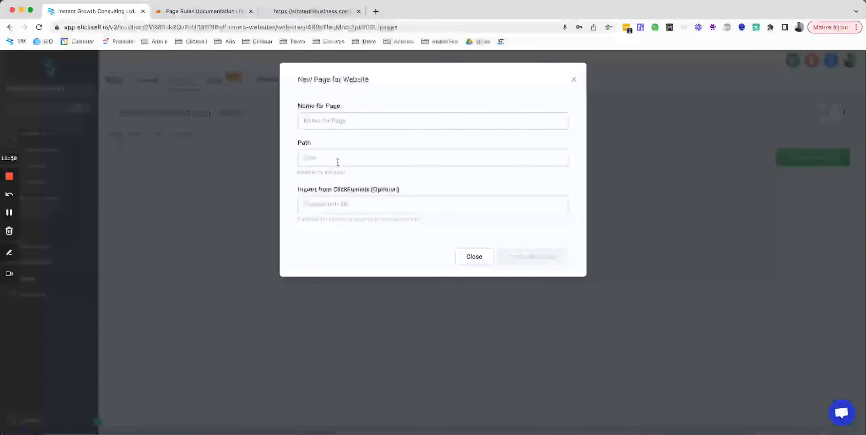
{"action": "left_click", "coordinate": [344, 124]}
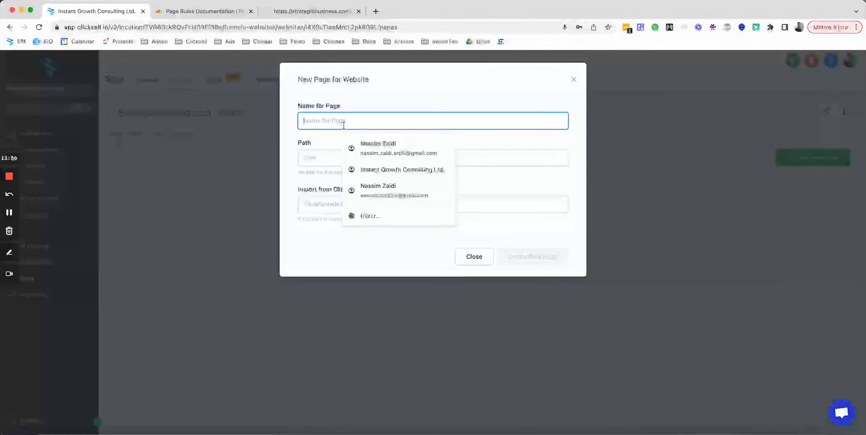
{"action": "type", "text": "Ac"}
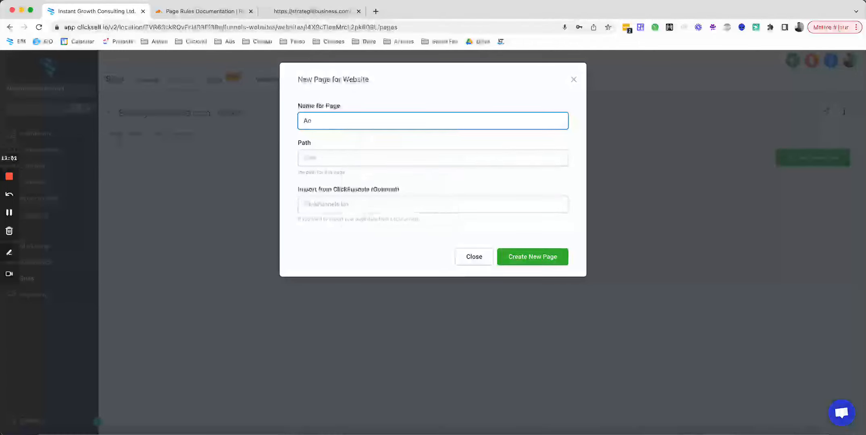
{"action": "type", "text": "cueil"}
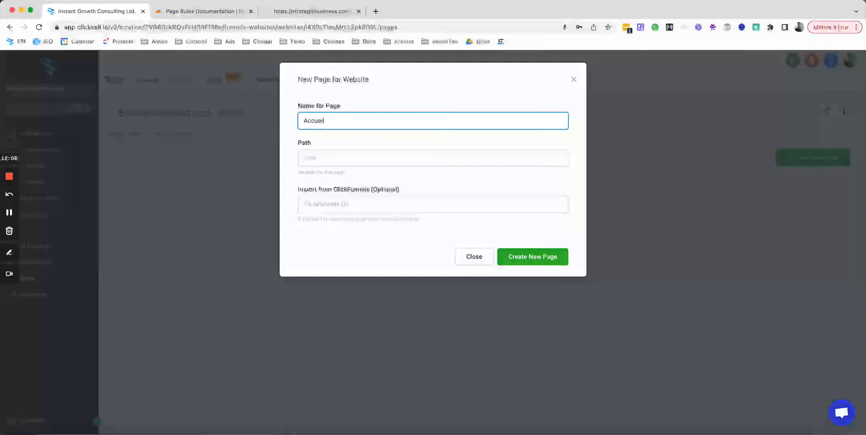
{"action": "left_click", "coordinate": [324, 159]}
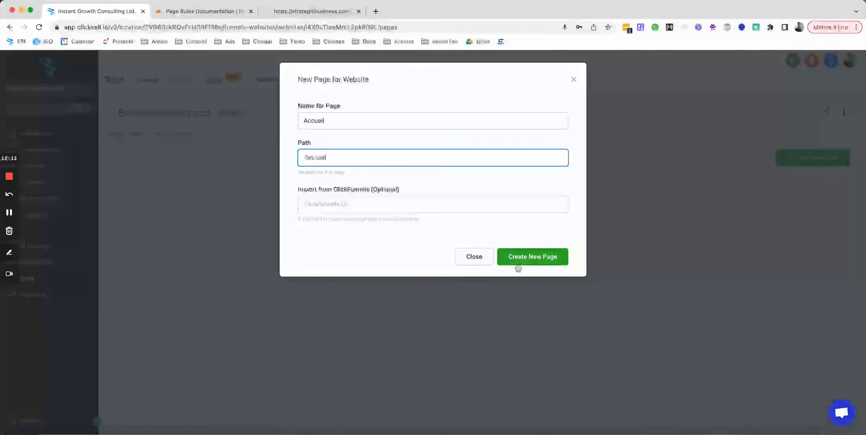
{"action": "left_click", "coordinate": [533, 261]}
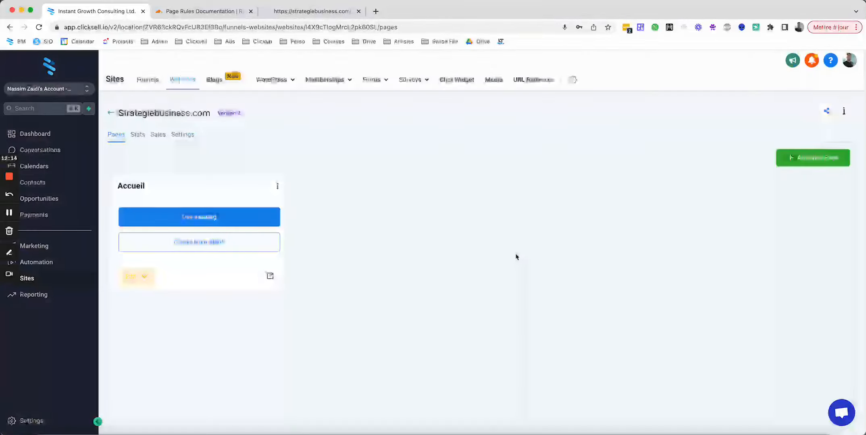
Build the Accueil page from blank, starting with a full-width section that holds a 1-column row.
{"action": "left_click", "coordinate": [208, 246]}
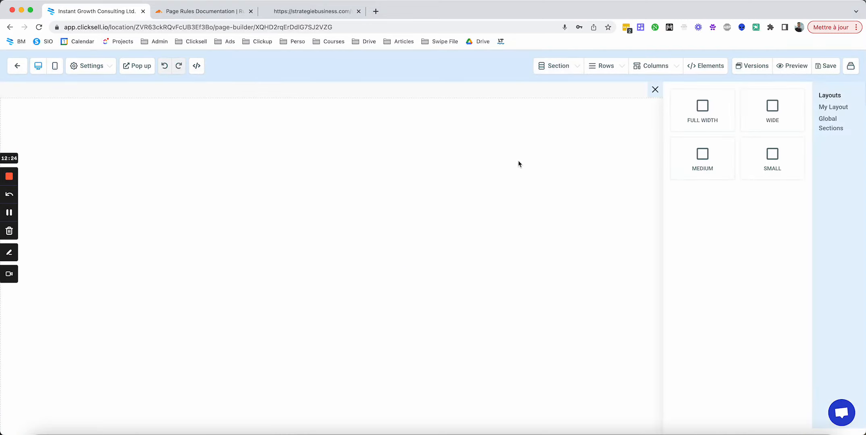
{"action": "left_click", "coordinate": [705, 117]}
{"action": "left_click", "coordinate": [524, 129]}
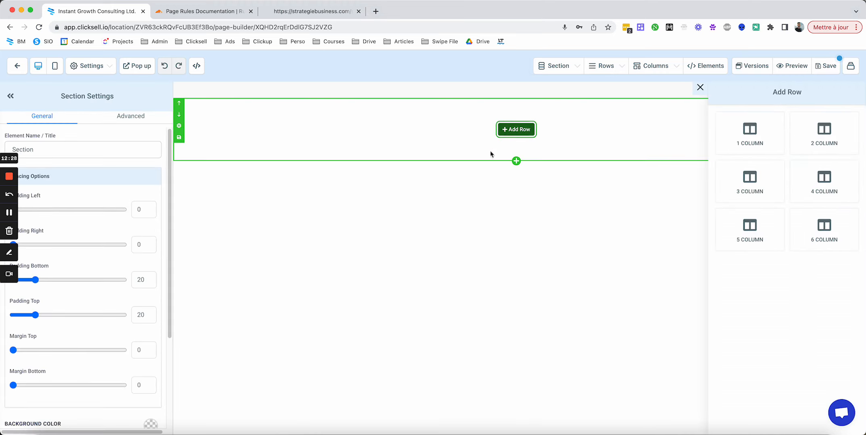
{"action": "left_click", "coordinate": [744, 142]}
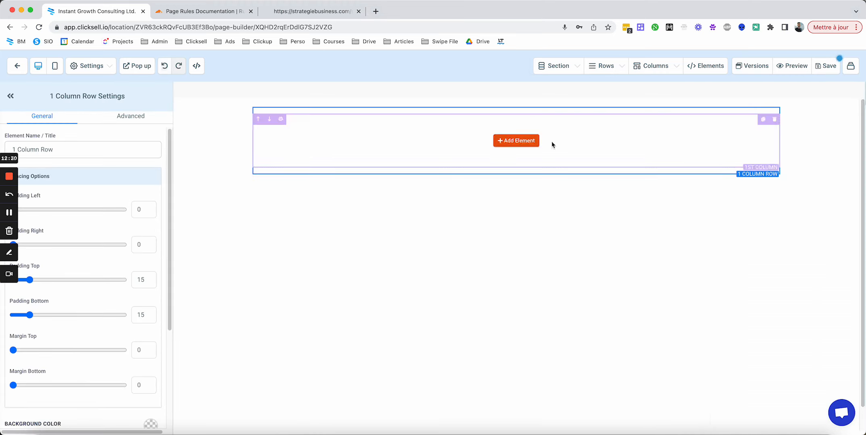
Place a headline, a paragraph and a button in the column, save the page and return to the website's pages.
{"action": "left_click", "coordinate": [511, 141]}
{"action": "left_click", "coordinate": [700, 150]}
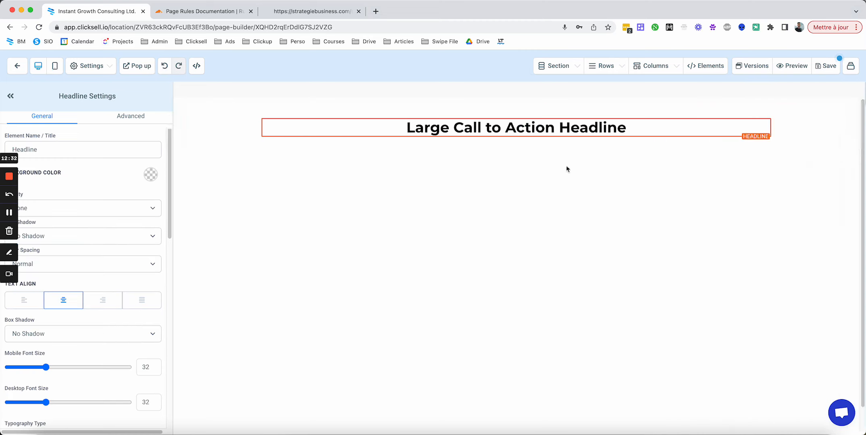
{"action": "left_click", "coordinate": [517, 137]}
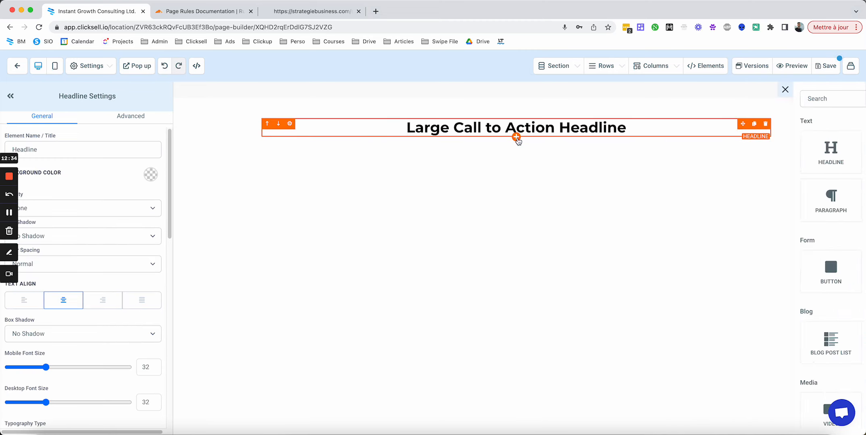
{"action": "left_click", "coordinate": [706, 197]}
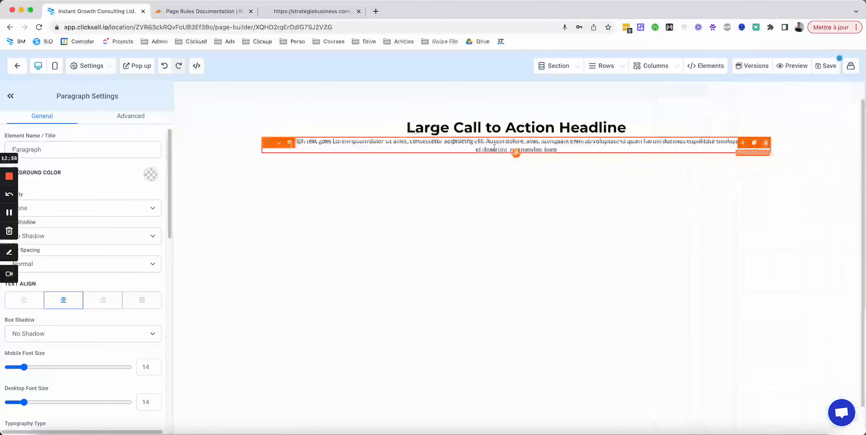
{"action": "left_click", "coordinate": [516, 153]}
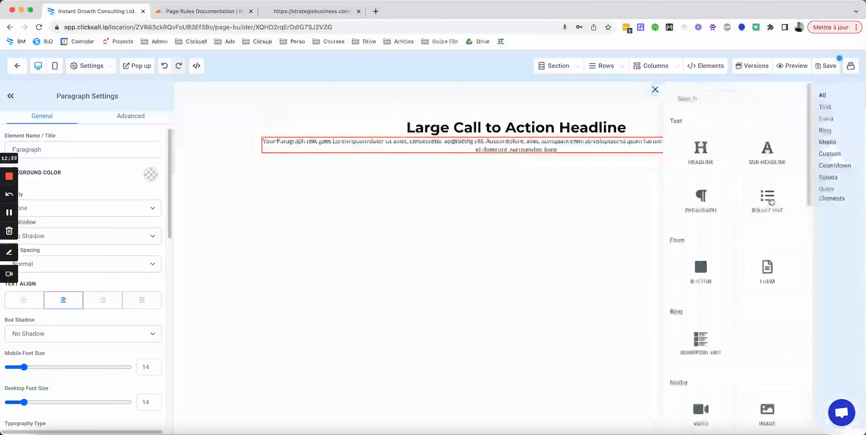
{"action": "left_click", "coordinate": [710, 271]}
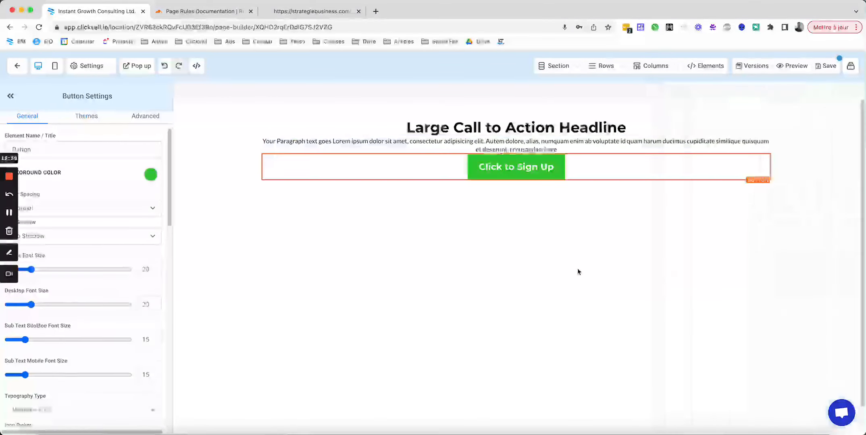
{"action": "left_click", "coordinate": [825, 67]}
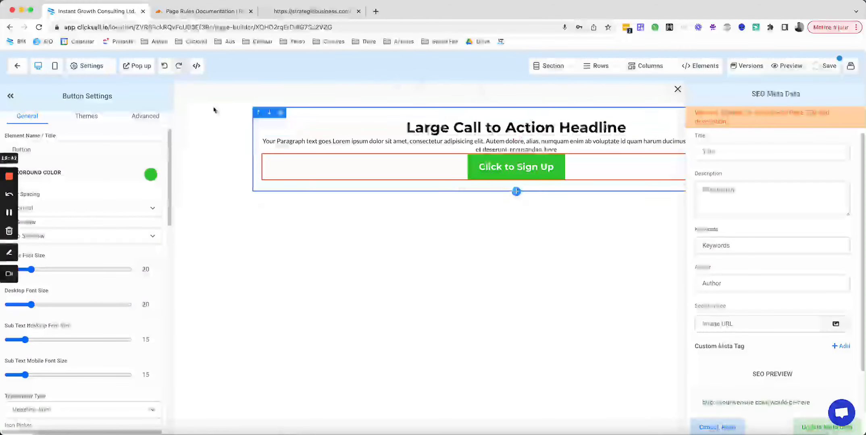
{"action": "left_click", "coordinate": [19, 69]}
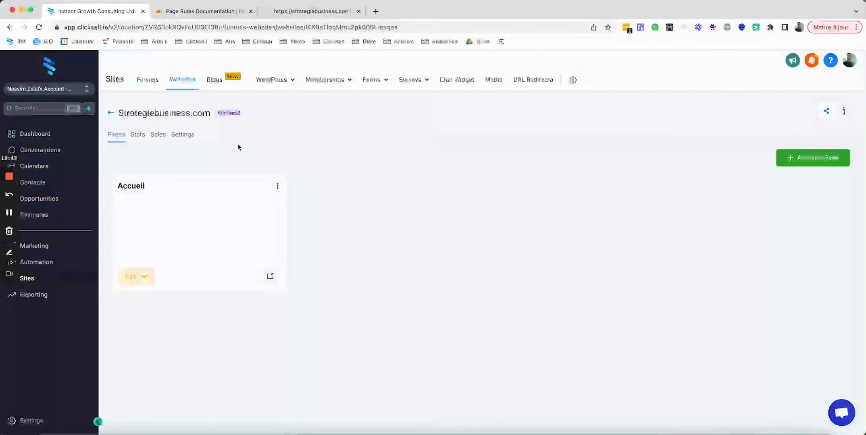
Set strategiebusiness.com without www as the website's domain and save the website settings.
{"action": "left_click", "coordinate": [190, 136]}
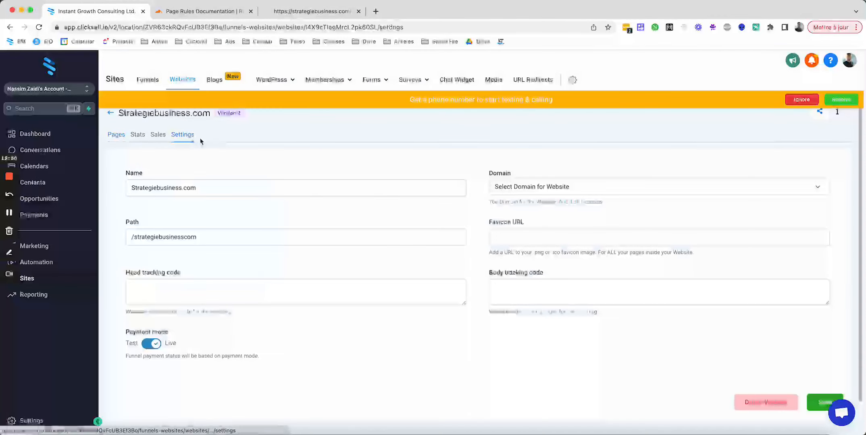
{"action": "left_click", "coordinate": [543, 188]}
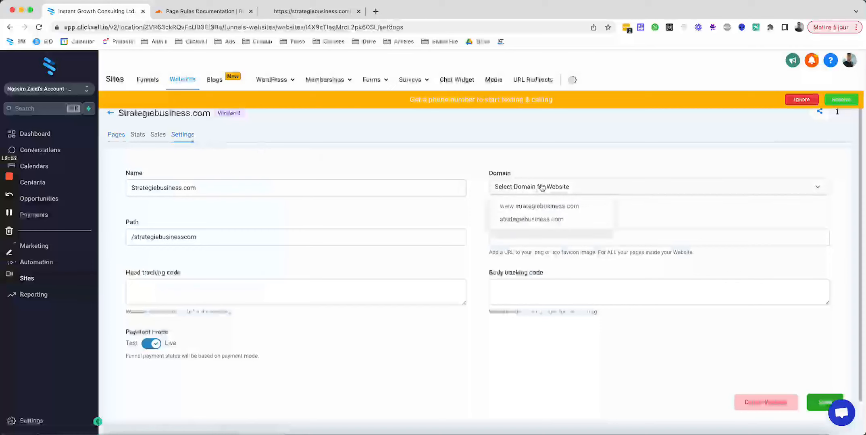
{"action": "left_click", "coordinate": [520, 221]}
{"action": "left_click", "coordinate": [818, 403]}
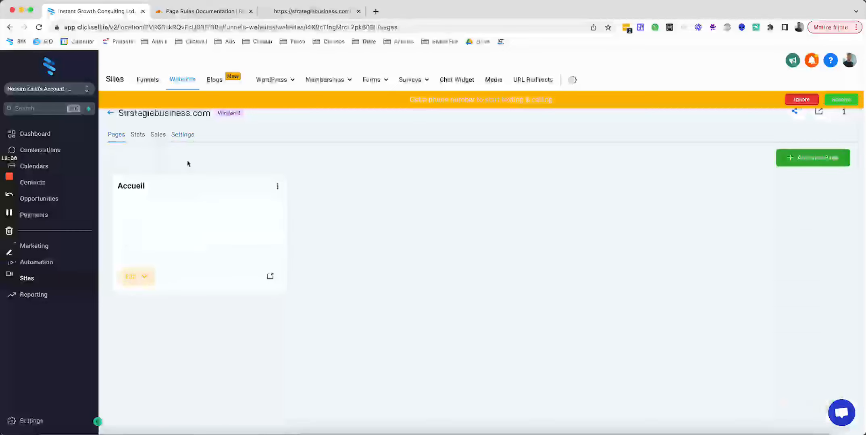
Open the live Accueil page, check its full address, and return to the website's pages in Clicksell.
{"action": "left_click", "coordinate": [270, 278]}
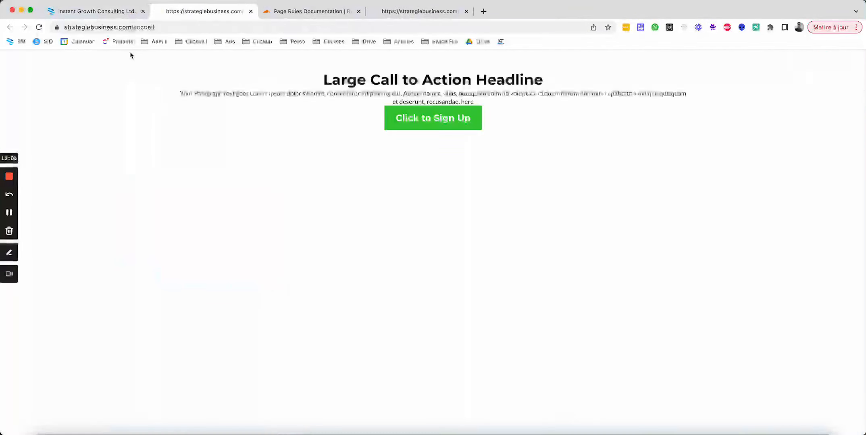
{"action": "left_click", "coordinate": [124, 28]}
{"action": "left_click", "coordinate": [129, 29]}
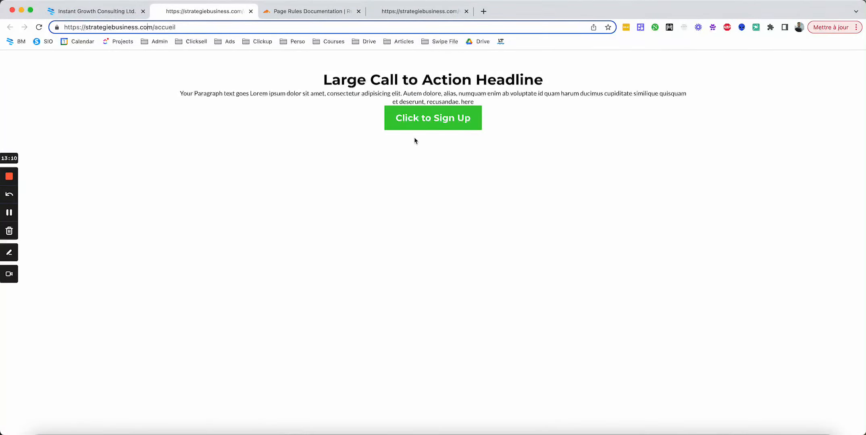
{"action": "left_click", "coordinate": [100, 12]}
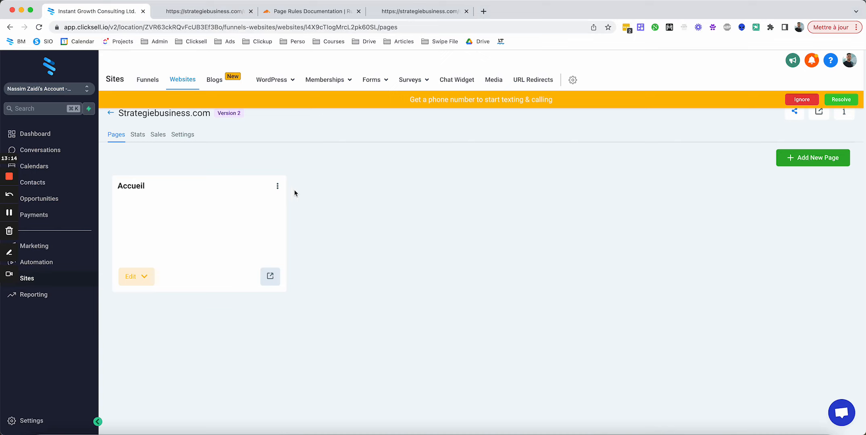